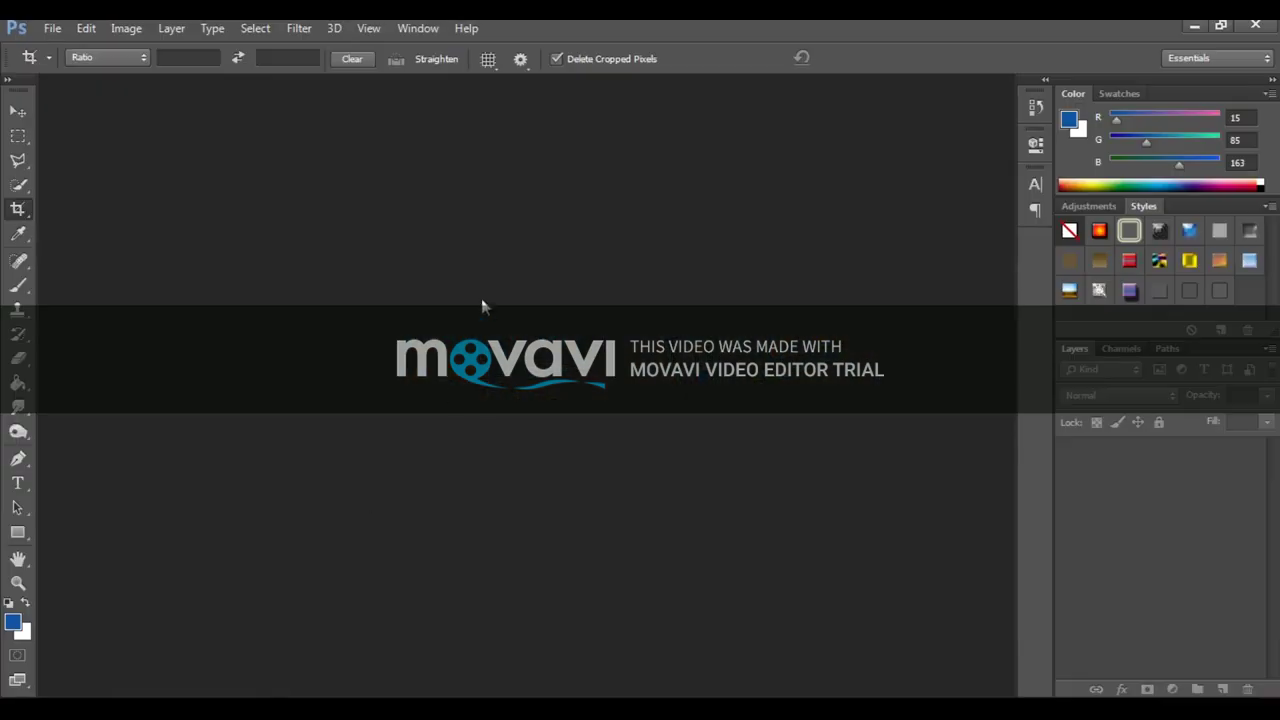
# - Open the portrait photo DSC03591.JPG from the photo folder on Local Disk (E:)
pyautogui.click(89, 399)
pyautogui.doubleClick(228, 183)
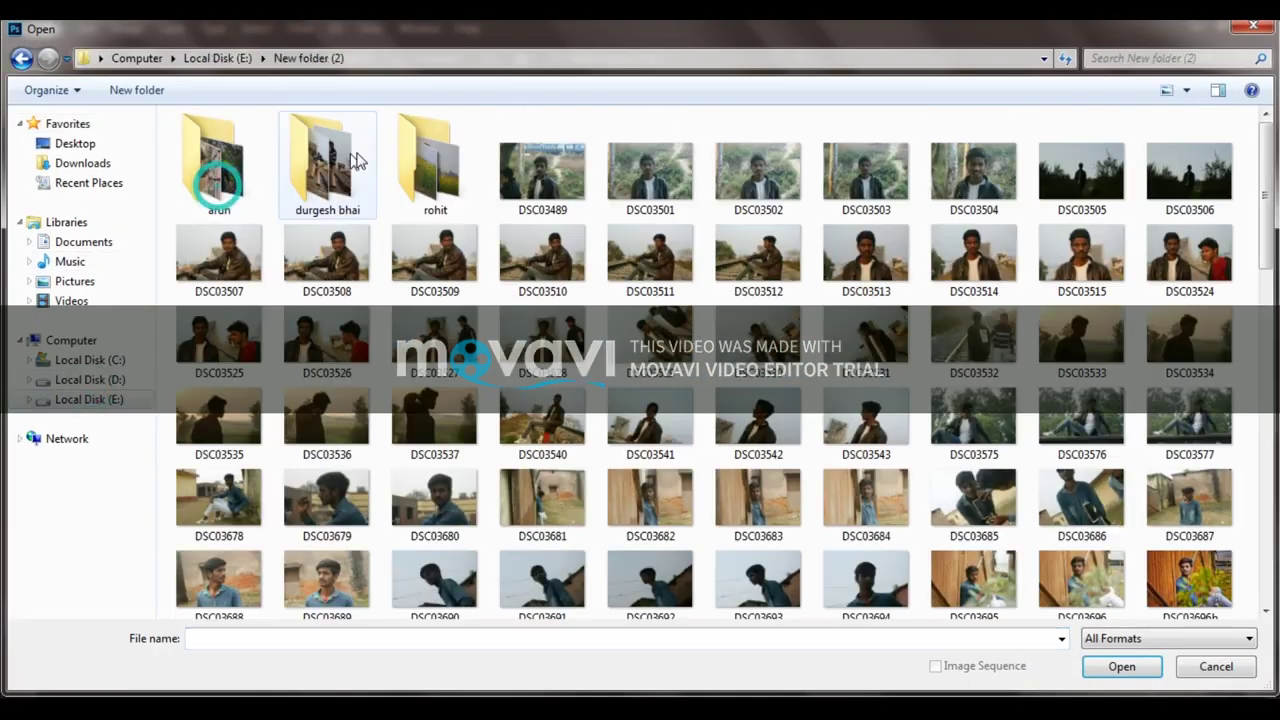
pyautogui.doubleClick(326, 165)
pyautogui.click(237, 470)
pyautogui.doubleClick(237, 470)
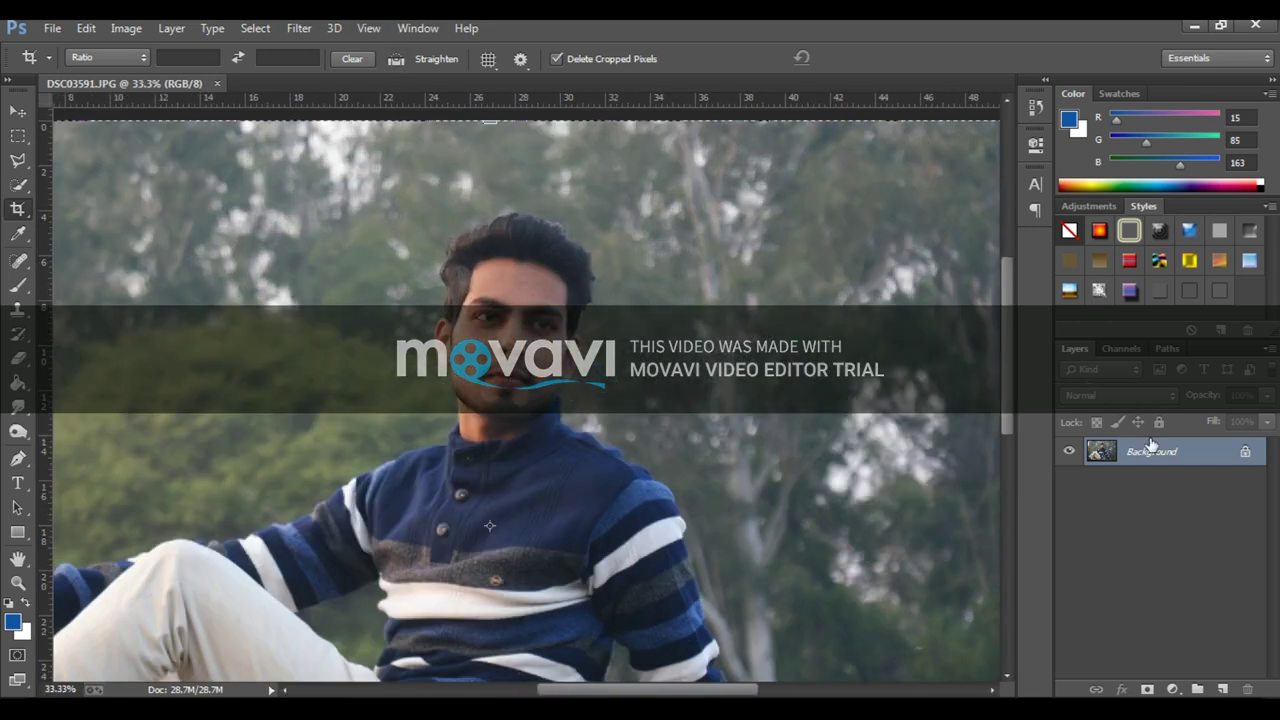
# - Convert the locked Background into an editable Layer 0 and zoom out to the whole photo
pyautogui.doubleClick(1152, 451)
pyautogui.click(797, 234)
pyautogui.moveTo(797, 234); pyautogui.dragTo(547, 316)
pyautogui.hotkey('ctrl', '-')
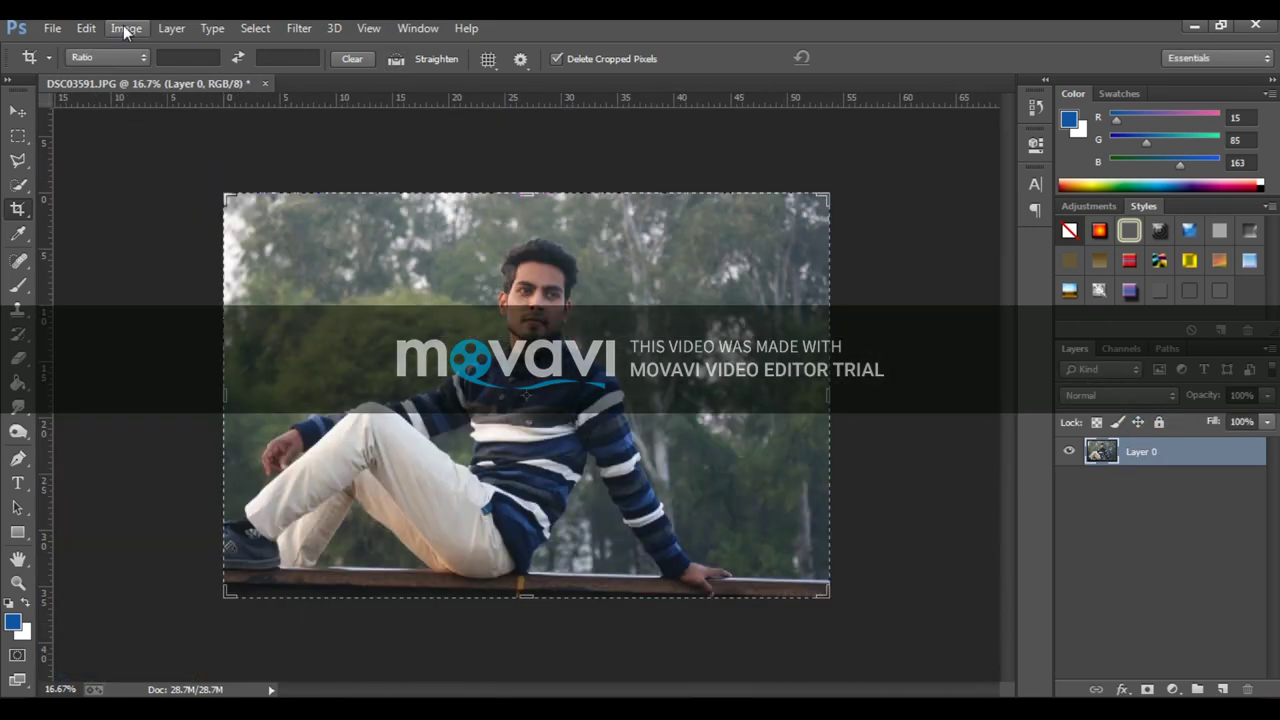
# - Apply Selective Color with Yellows Black at -23% and Greens Magenta at -100%
pyautogui.click(126, 28)
pyautogui.click(430, 358)
pyautogui.click(838, 357)
pyautogui.click(880, 197)
pyautogui.click(857, 236)
pyautogui.click(840, 358)
pyautogui.click(863, 200)
pyautogui.click(860, 250)
pyautogui.click(858, 279)
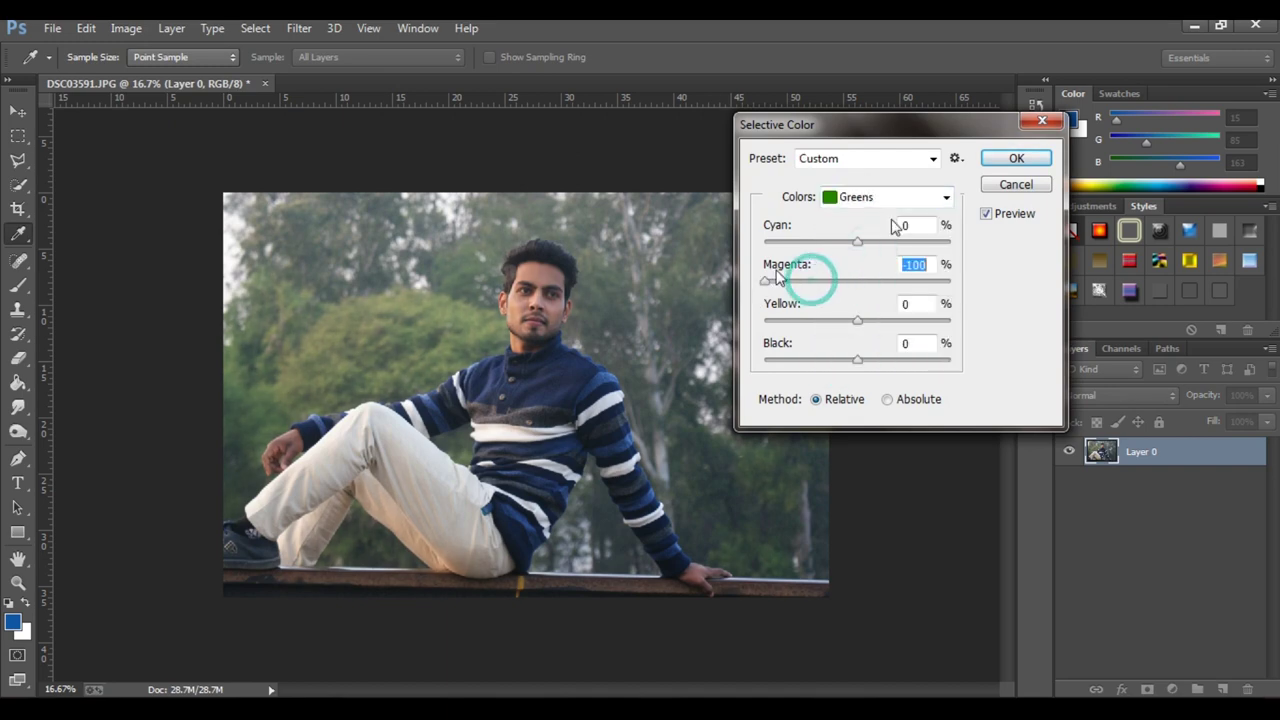
pyautogui.write('100')
pyautogui.click(334, 28)
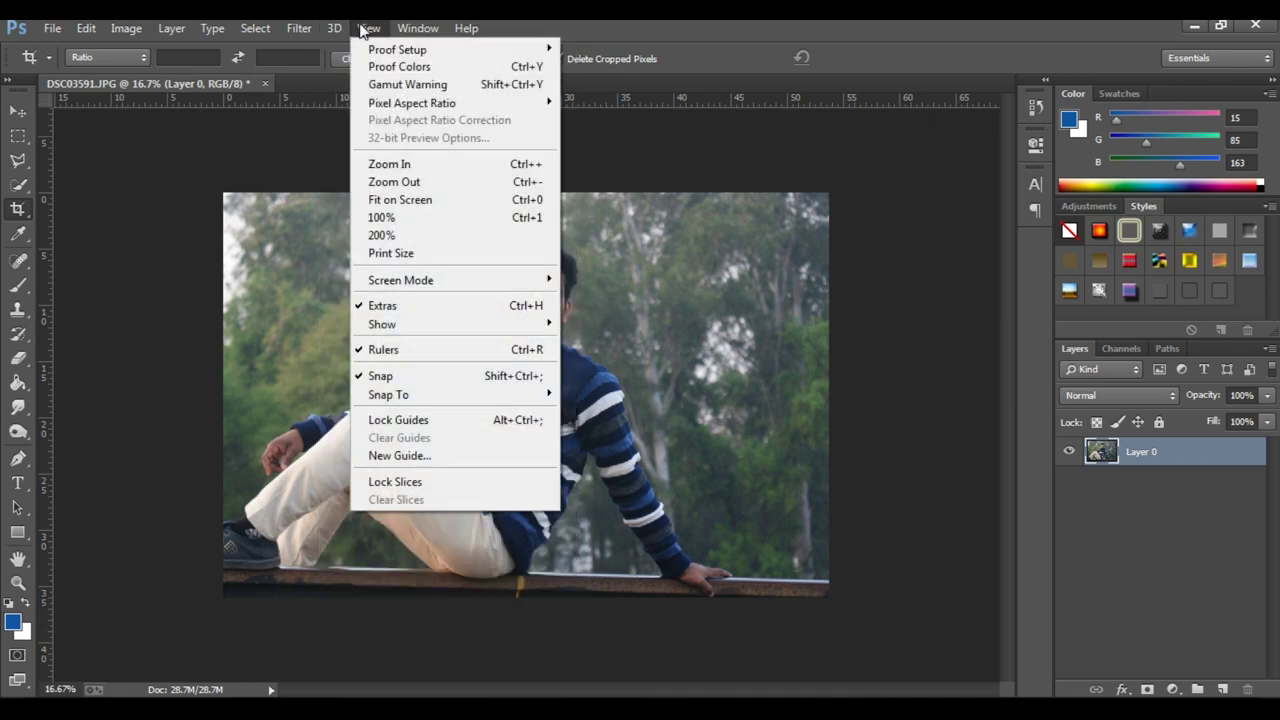
# - In the Camera Raw filter, set Highlights -71 and Shadows +34, and raise Clarity
pyautogui.click(345, 130)
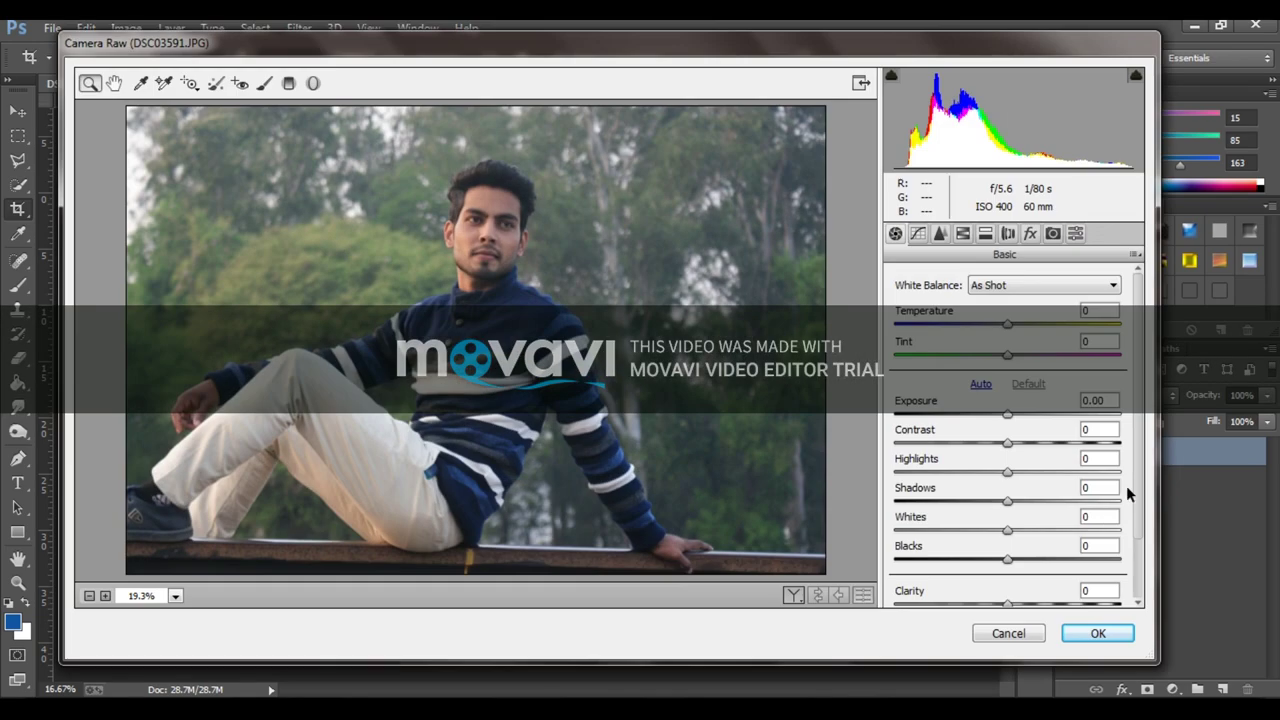
pyautogui.scroll(-2, 998, 462)
pyautogui.moveTo(1008, 456)
pyautogui.mouseDown()
pyautogui.moveTo(1045, 456)
pyautogui.moveTo(927, 427)
pyautogui.mouseUp()
pyautogui.scroll(-1, 1015, 543)
pyautogui.moveTo(1007, 529); pyautogui.dragTo(1027, 529)
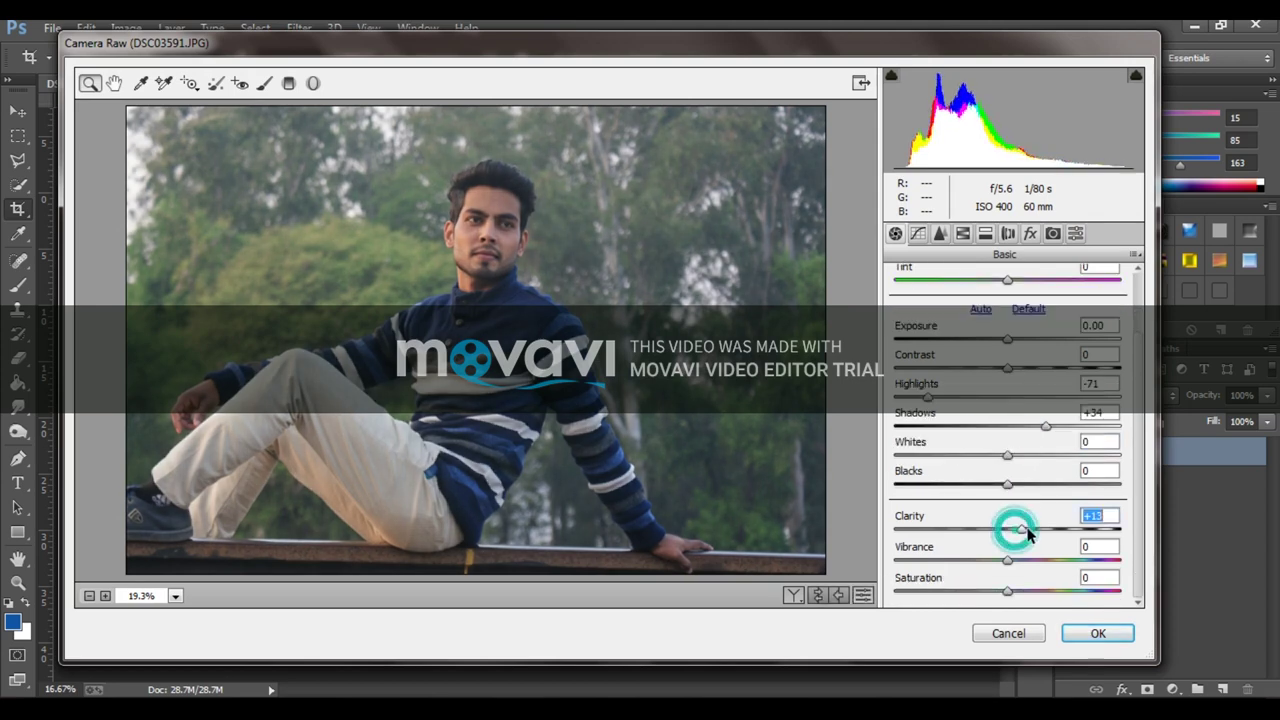
# - In HSL, set Oranges luminance +47, darken Greens, saturate Greens +82 and Yellows +58, then apply
pyautogui.click(963, 233)
pyautogui.click(1005, 309)
pyautogui.moveTo(1013, 399); pyautogui.dragTo(1066, 399)
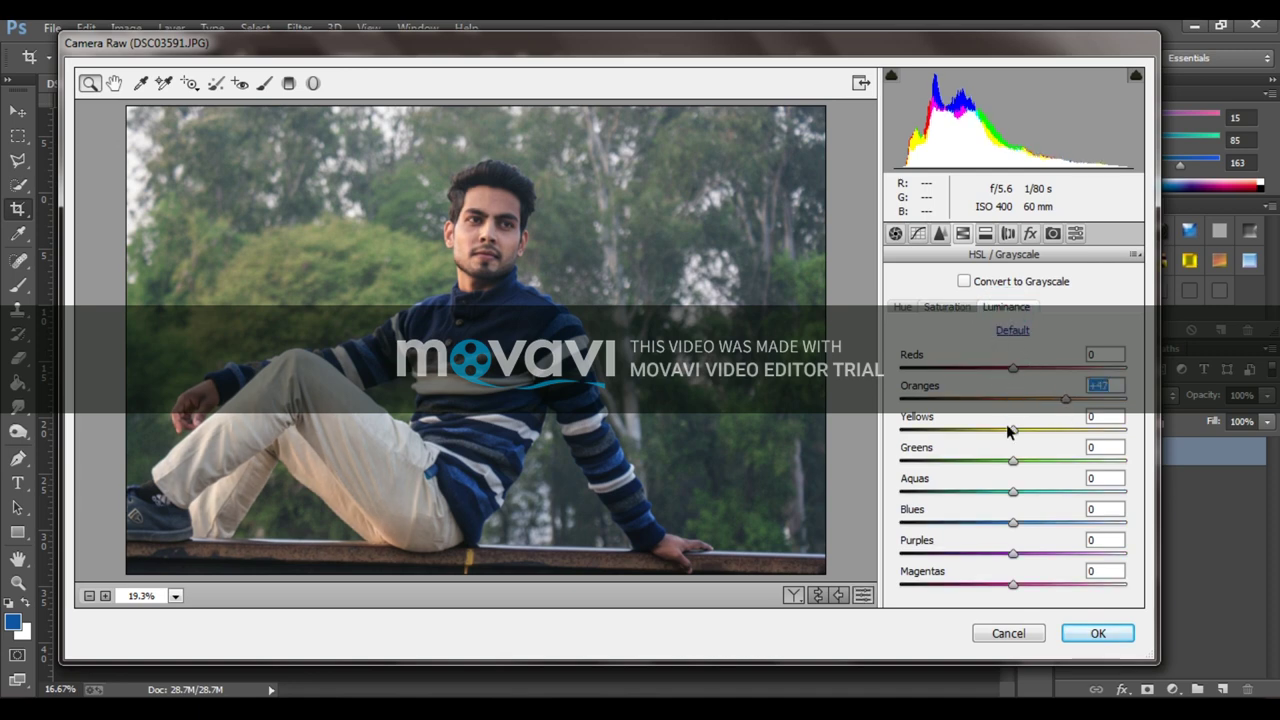
pyautogui.click(1036, 369)
pyautogui.click(1021, 461)
pyautogui.moveTo(1021, 466); pyautogui.dragTo(998, 471)
pyautogui.click(947, 306)
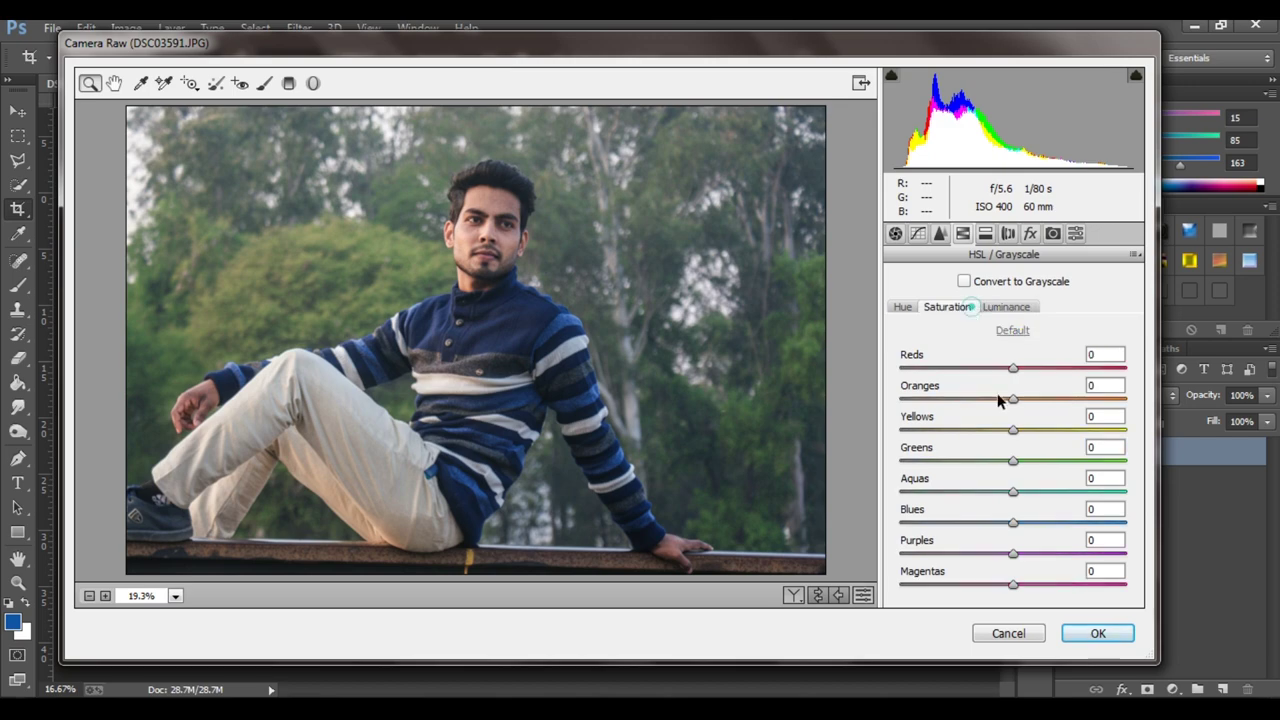
pyautogui.click(1104, 462)
pyautogui.click(1077, 430)
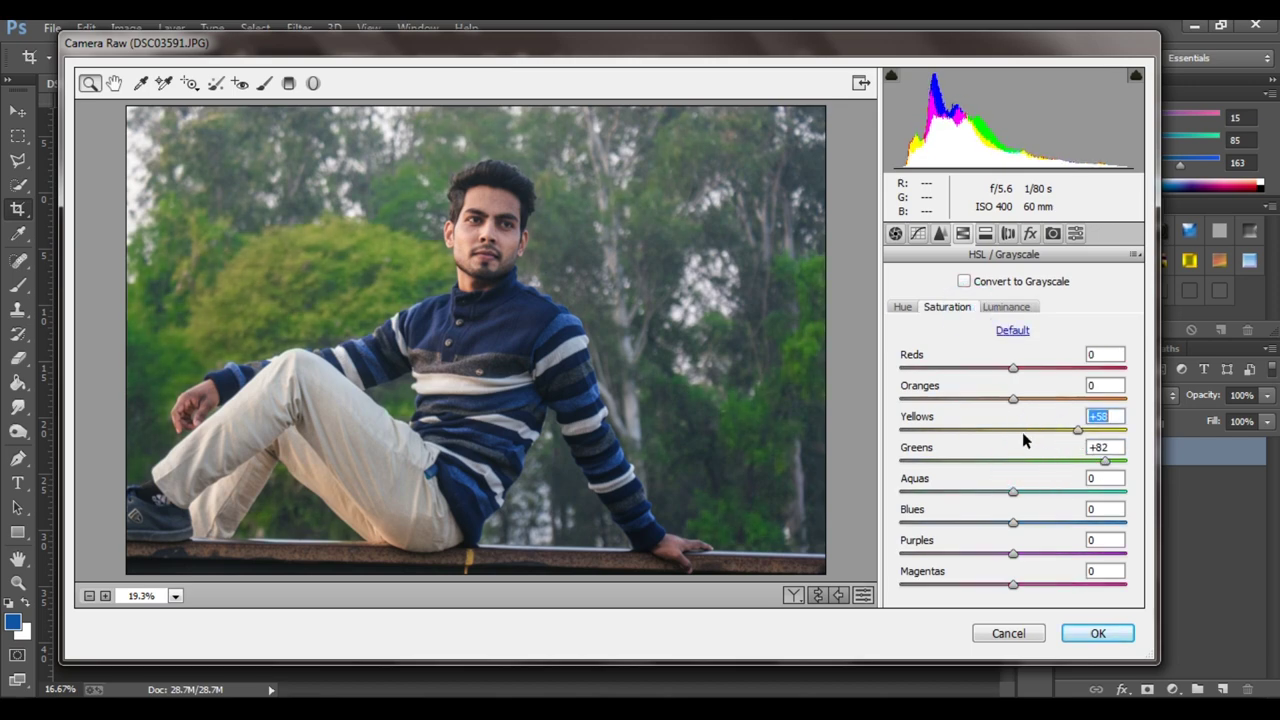
pyautogui.click(1092, 630)
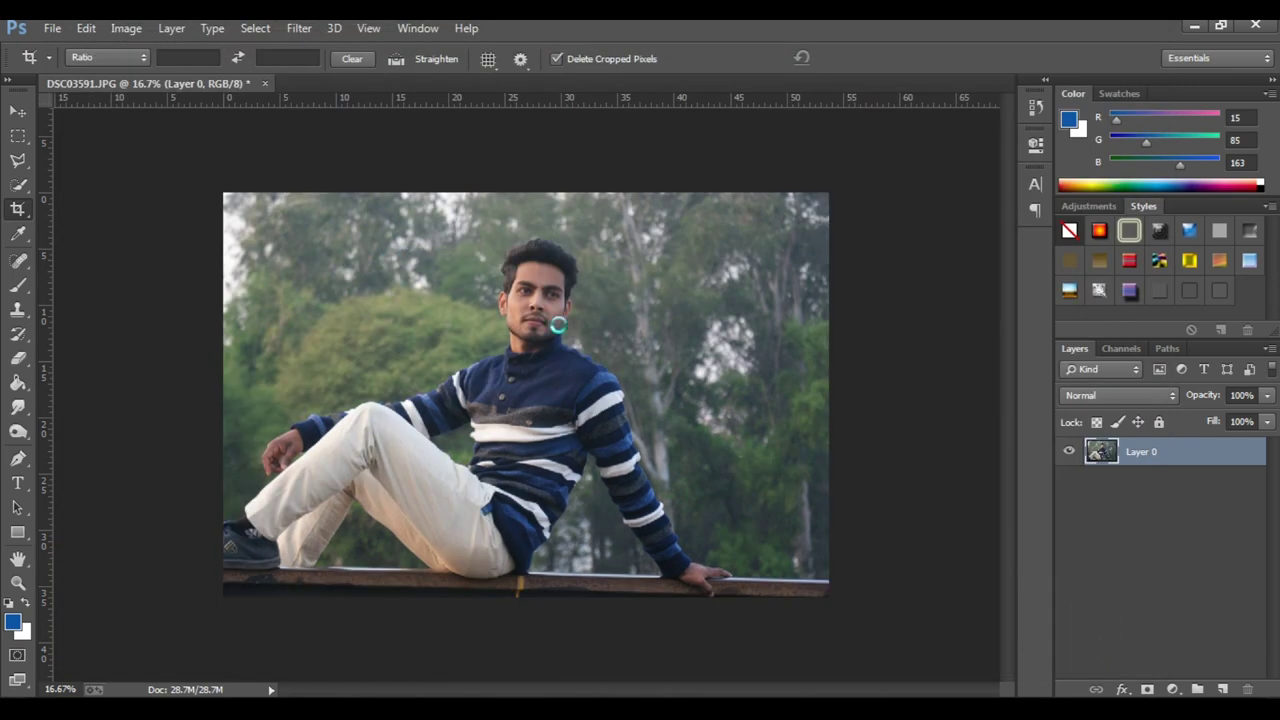
# - Start Nik Collection's Color Efex Pro 4 from the Filter menu on Layer 0
pyautogui.scroll(4, 528, 271)
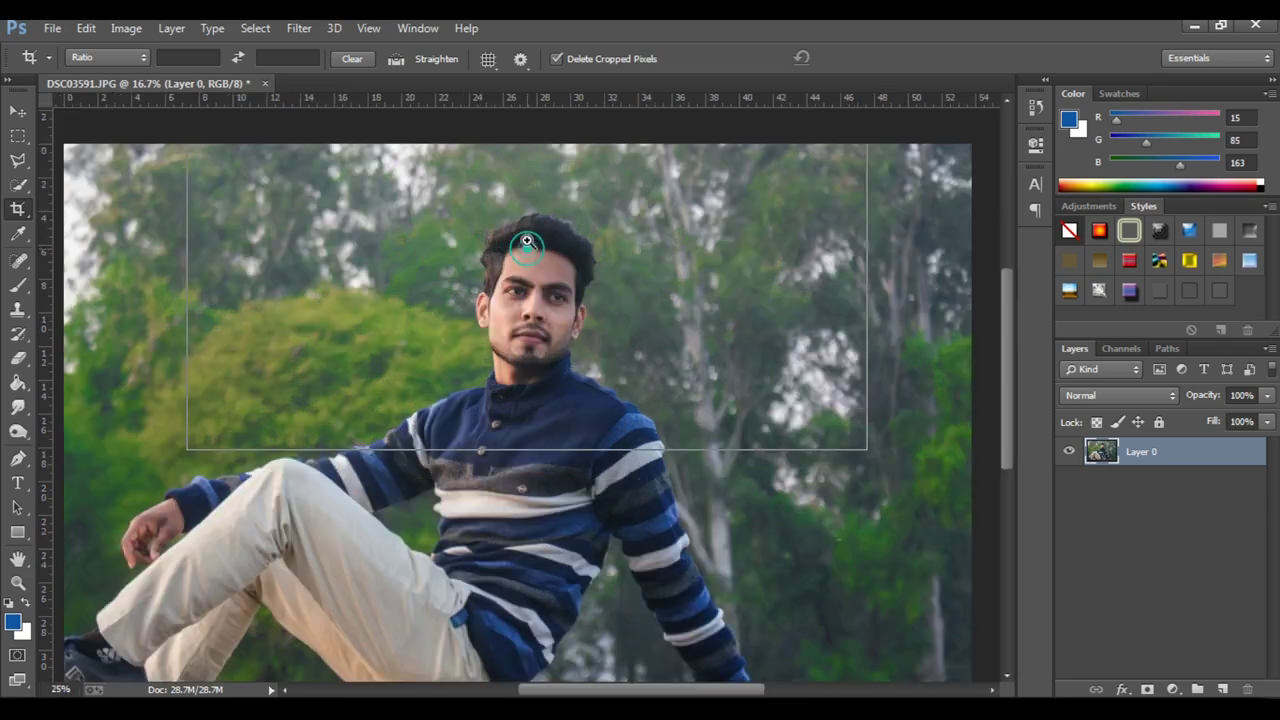
pyautogui.scroll(-1, 511, 269)
pyautogui.scroll(-2, 511, 269)
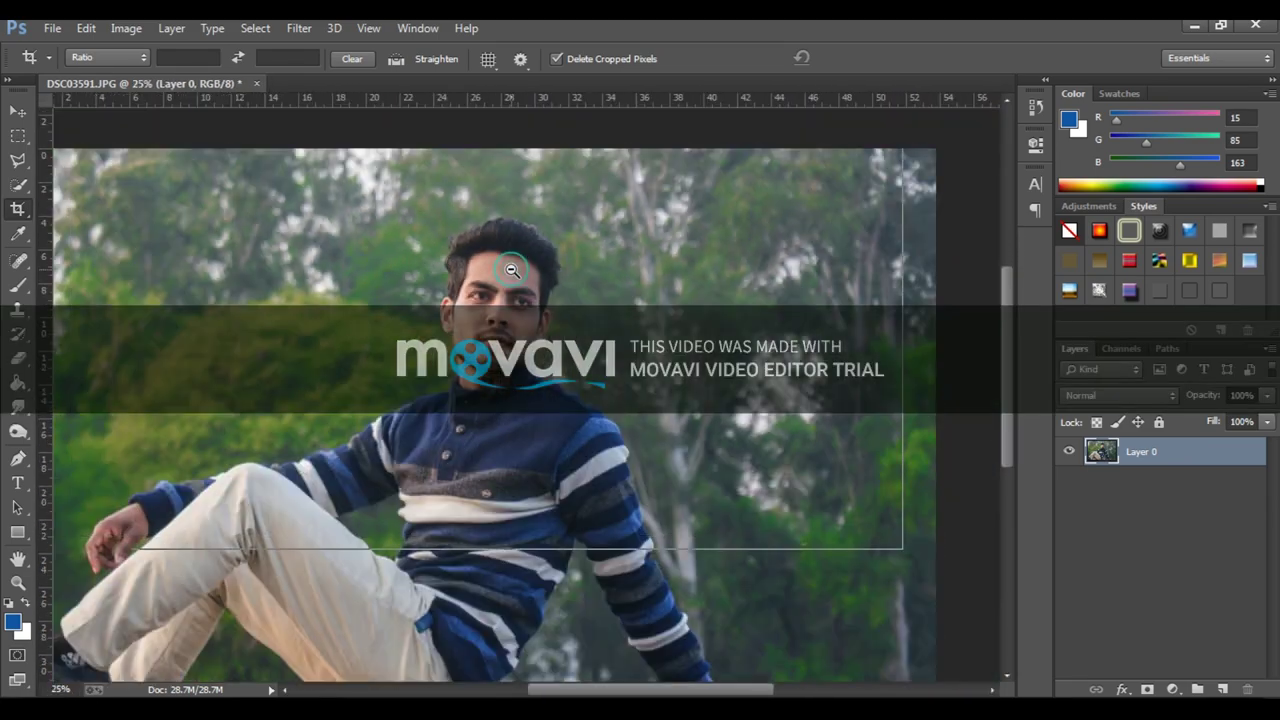
pyautogui.scroll(-1, 511, 269)
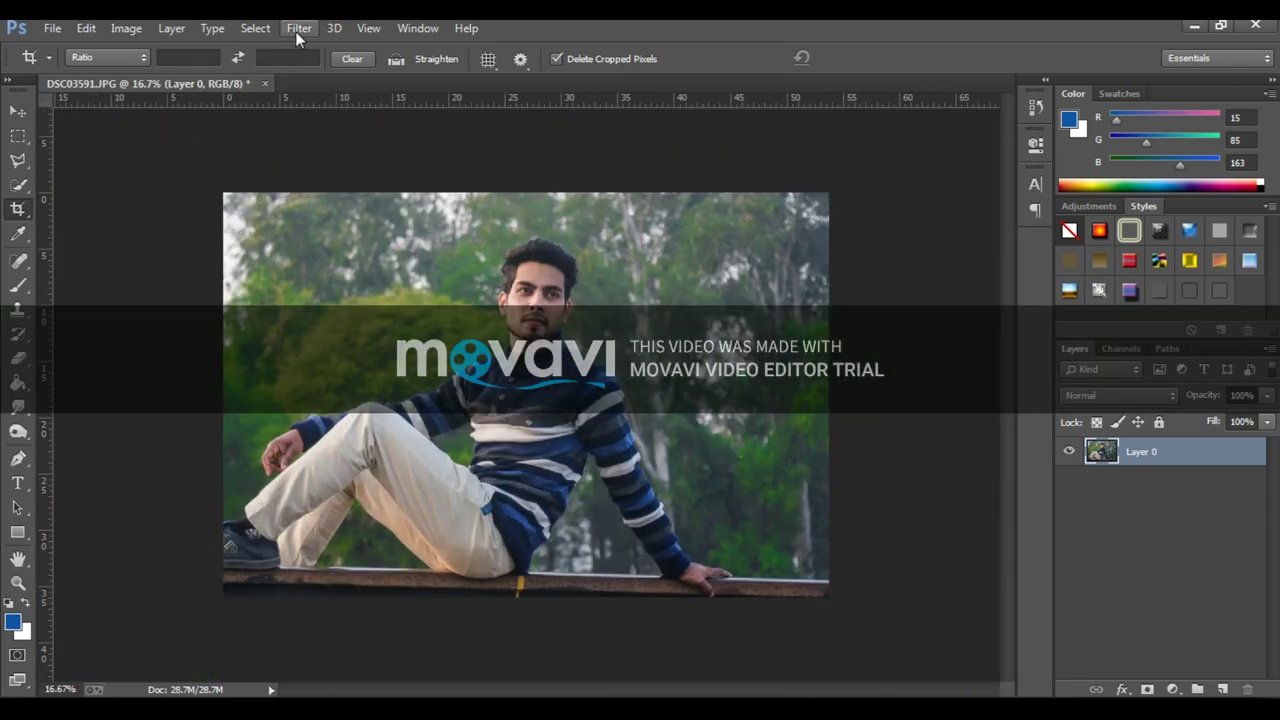
pyautogui.click(297, 29)
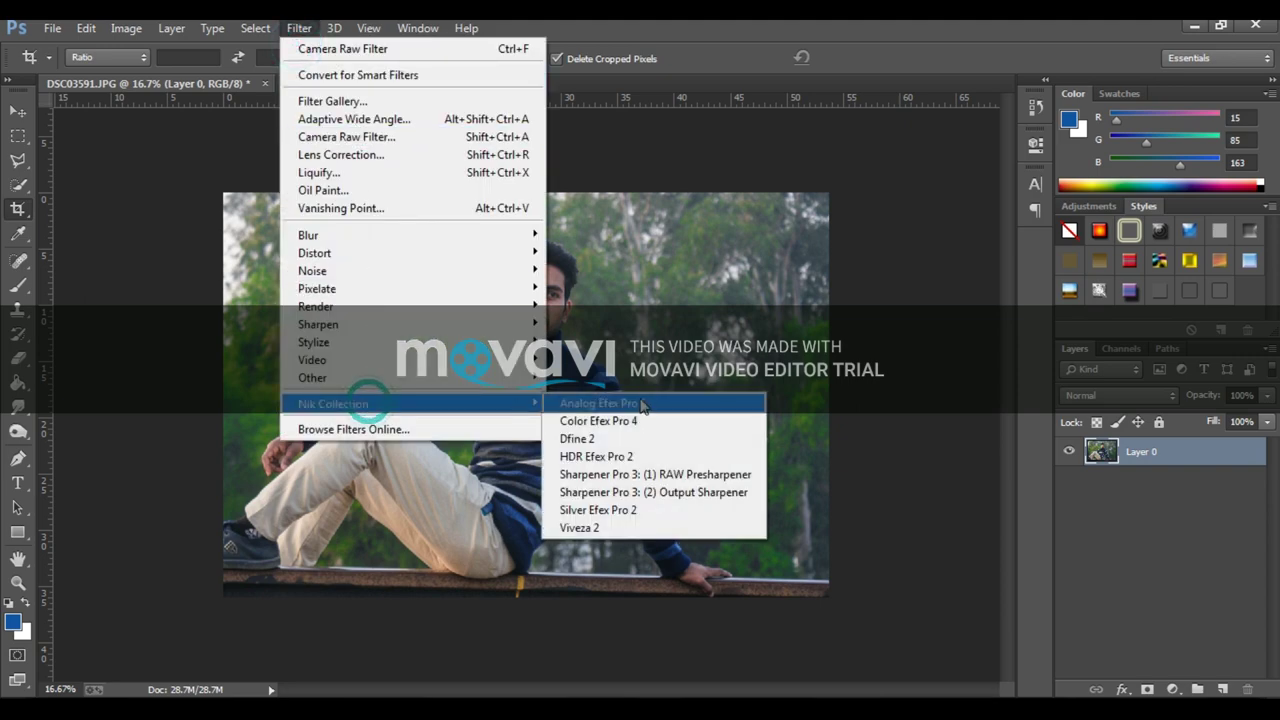
pyautogui.click(605, 421)
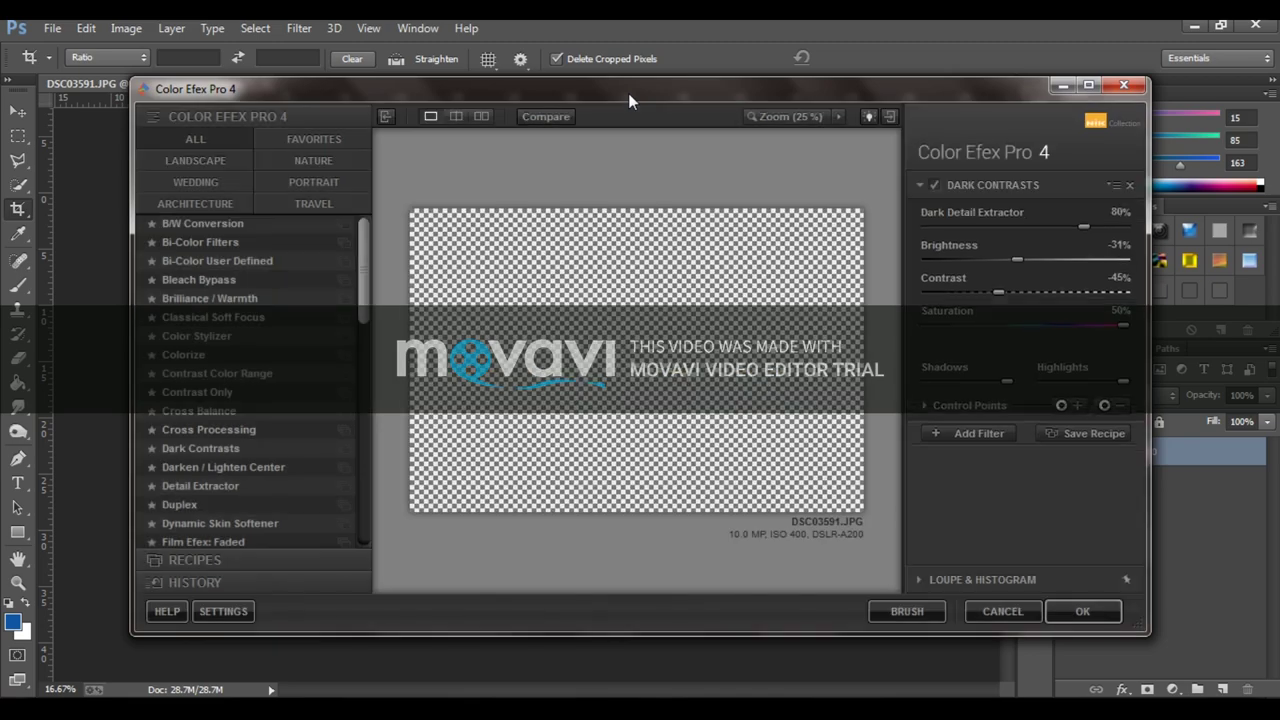
# - Add the Foliage filter to the Color Efex stack
pyautogui.click(977, 441)
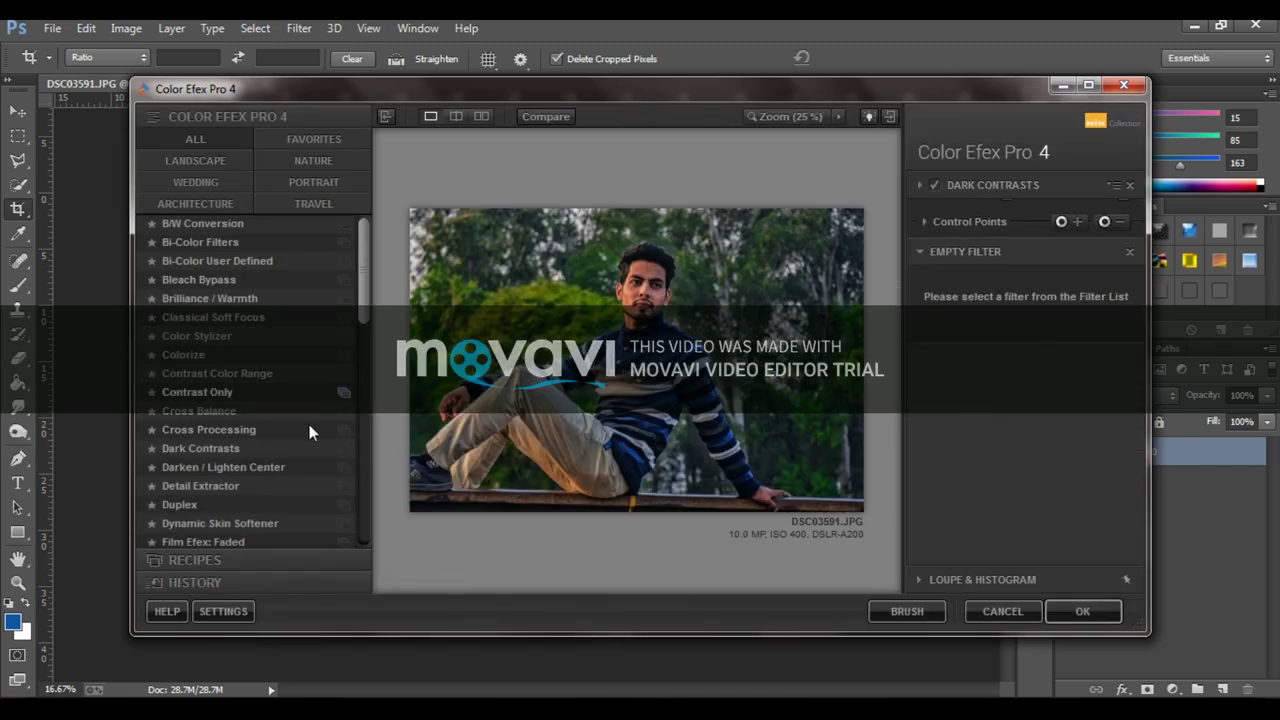
pyautogui.scroll(-1, 290, 425)
pyautogui.scroll(-1, 250, 480)
pyautogui.scroll(-1, 206, 520)
pyautogui.scroll(-1, 206, 500)
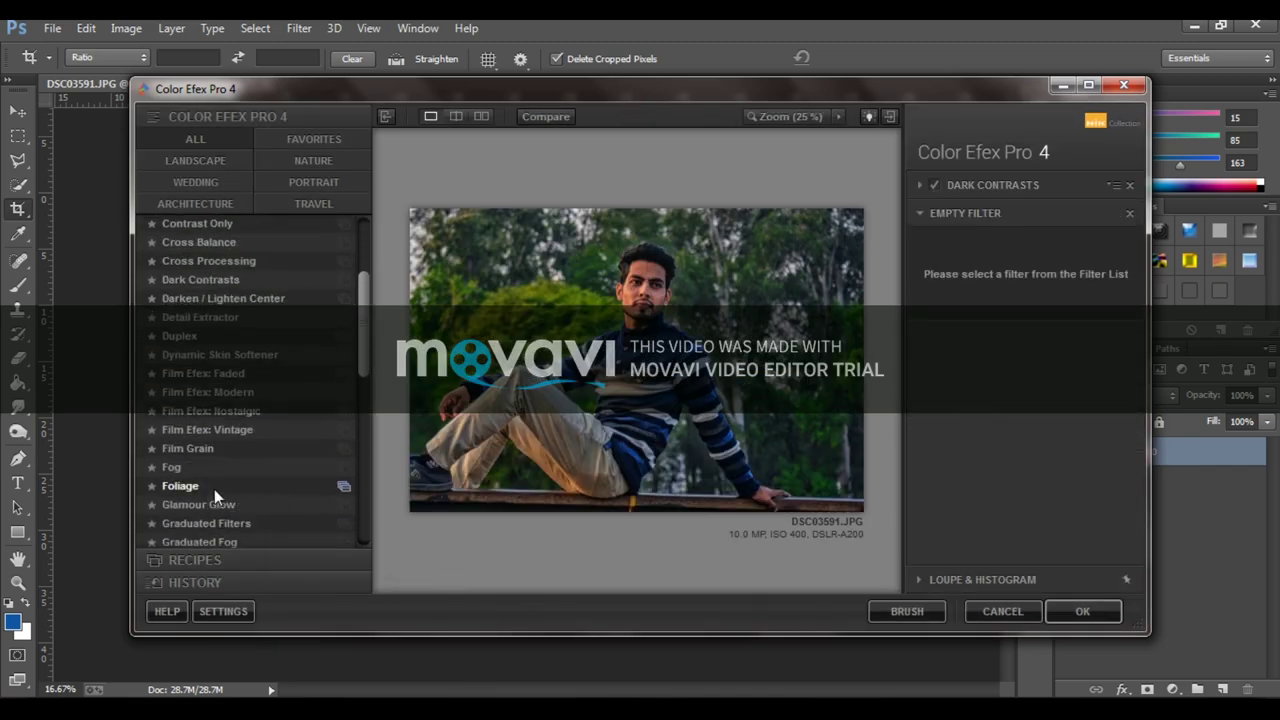
pyautogui.click(211, 487)
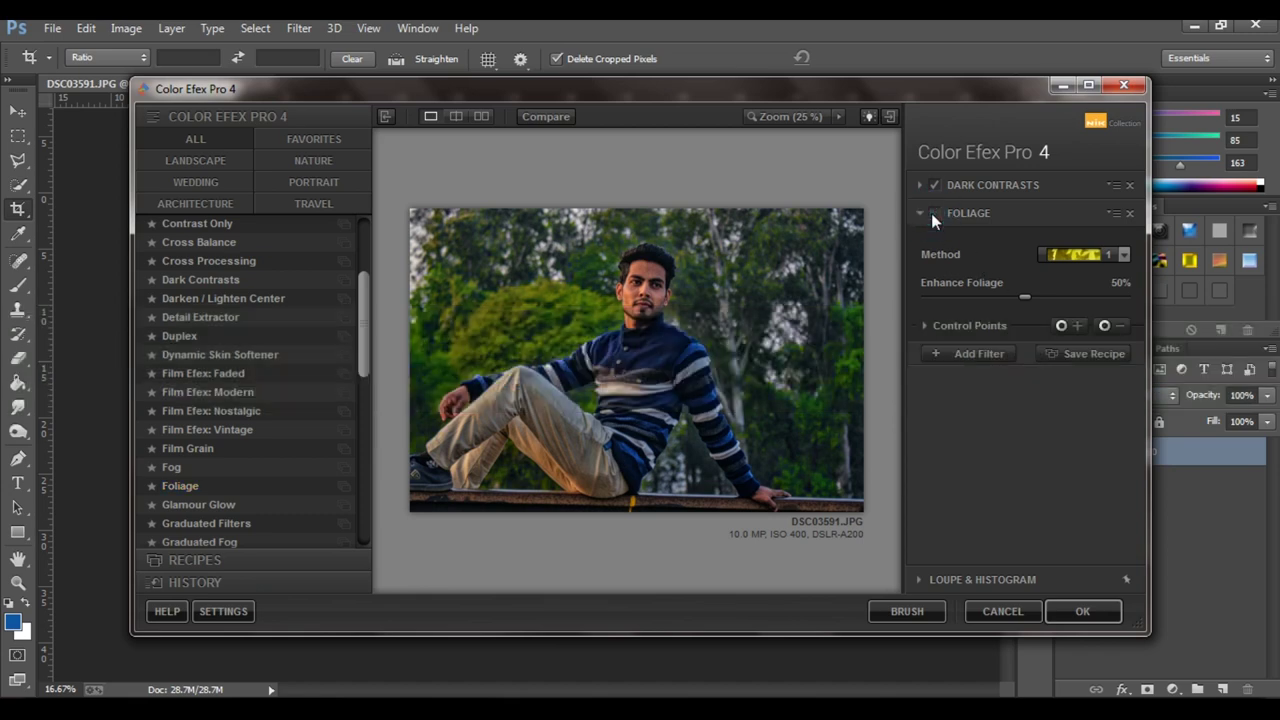
# - Add the Indian Summer filter and set its method to 4
pyautogui.click(953, 356)
pyautogui.scroll(-1, 300, 476)
pyautogui.scroll(-1, 295, 477)
pyautogui.scroll(-1, 300, 490)
pyautogui.click(238, 466)
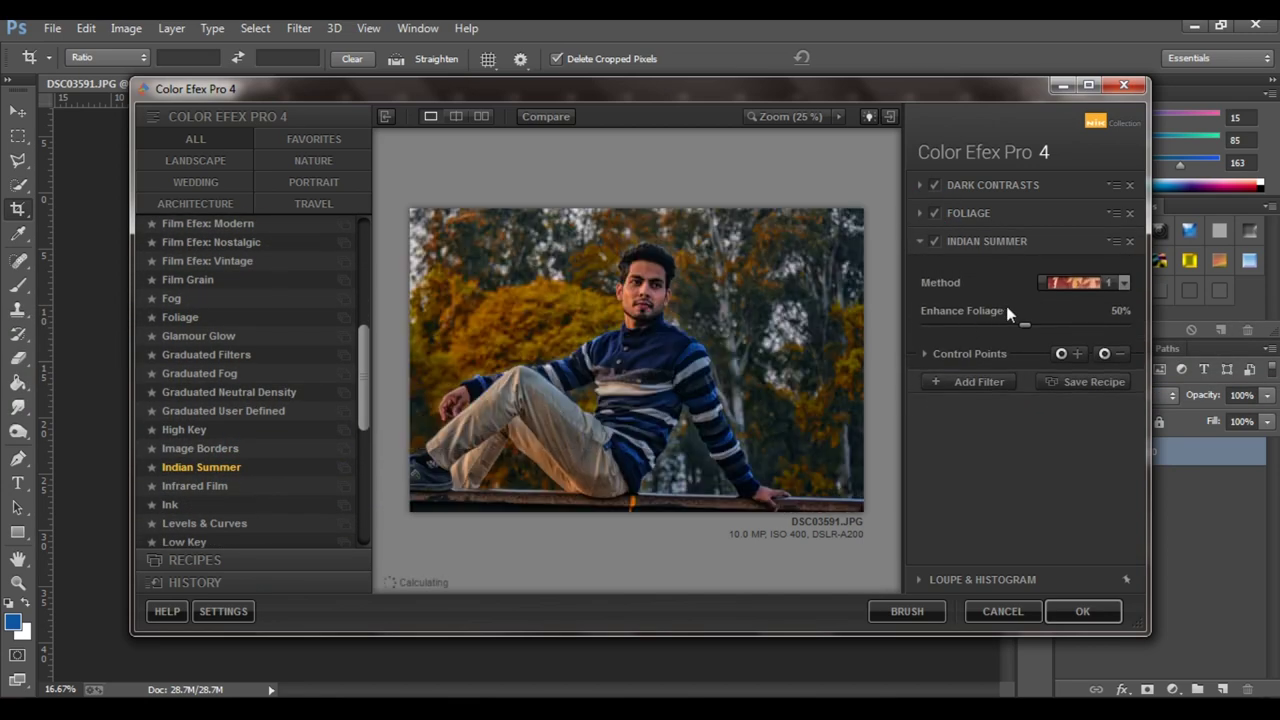
pyautogui.click(1060, 282)
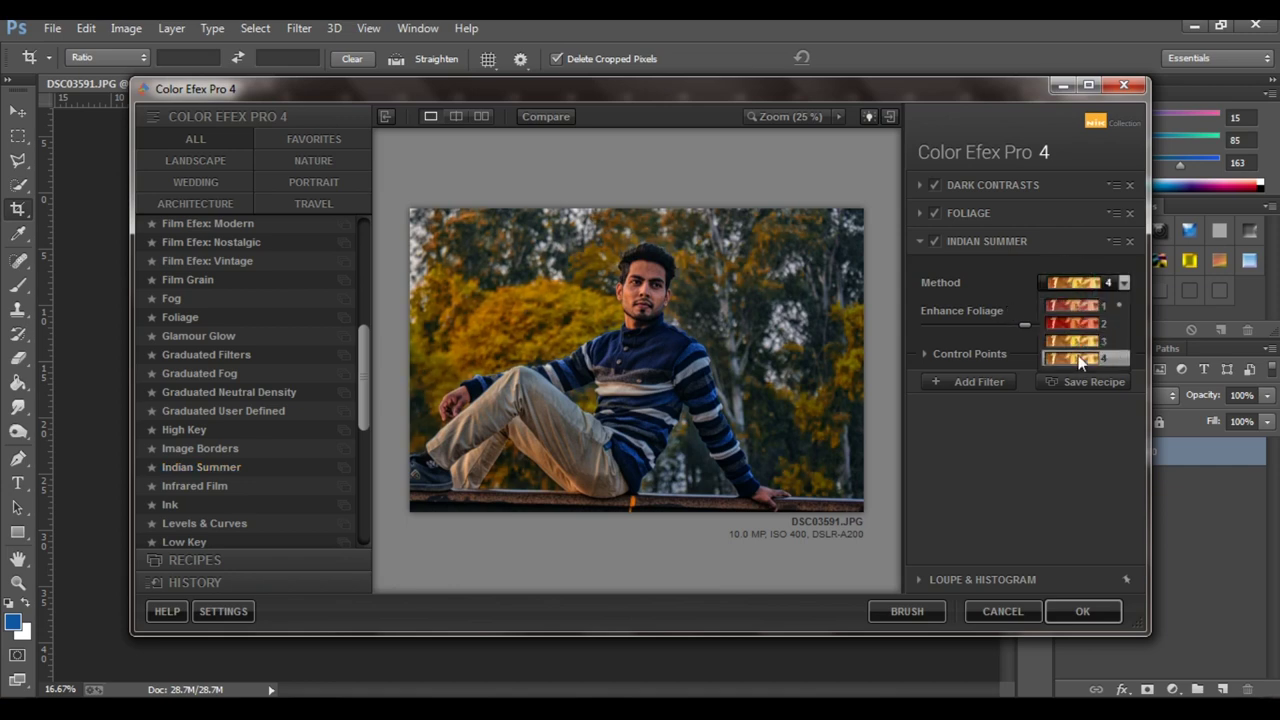
pyautogui.click(1080, 342)
# - Add a Photo Stylizer filter to the stack in an enlarged Color Efex window
pyautogui.click(970, 381)
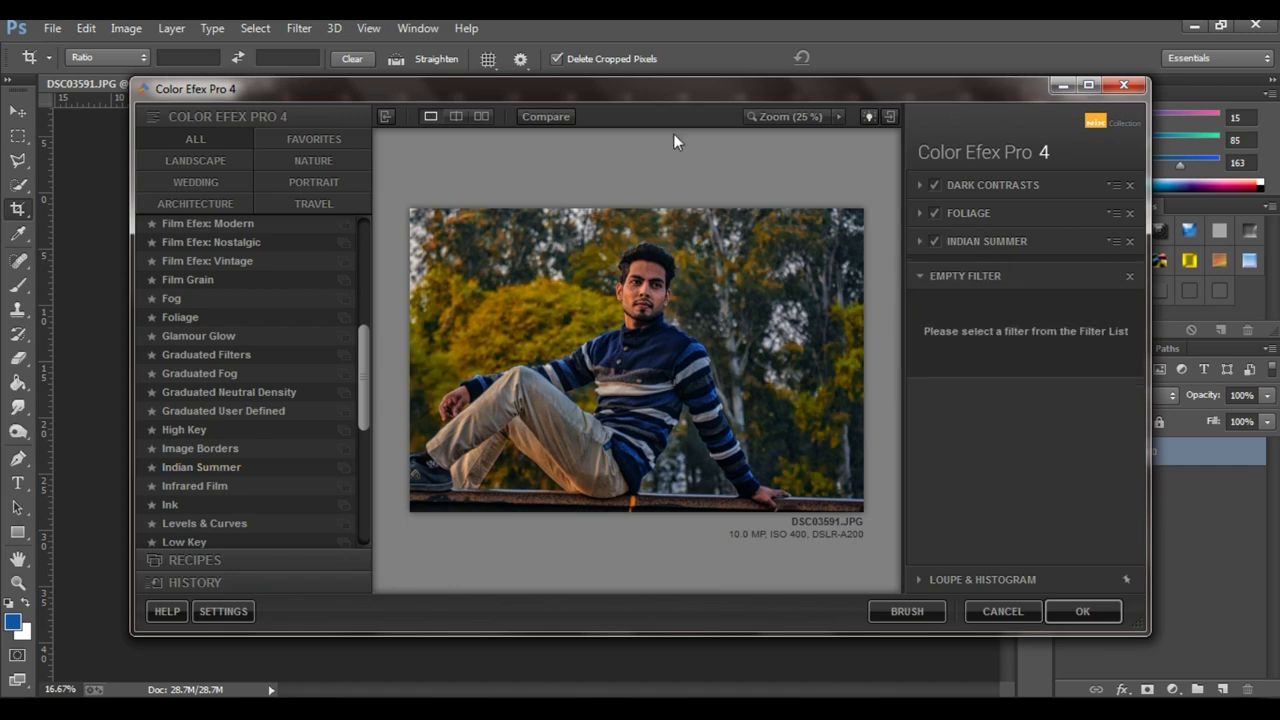
pyautogui.doubleClick(663, 98)
pyautogui.scroll(-3, 94, 457)
pyautogui.scroll(-1, 94, 457)
pyautogui.click(61, 390)
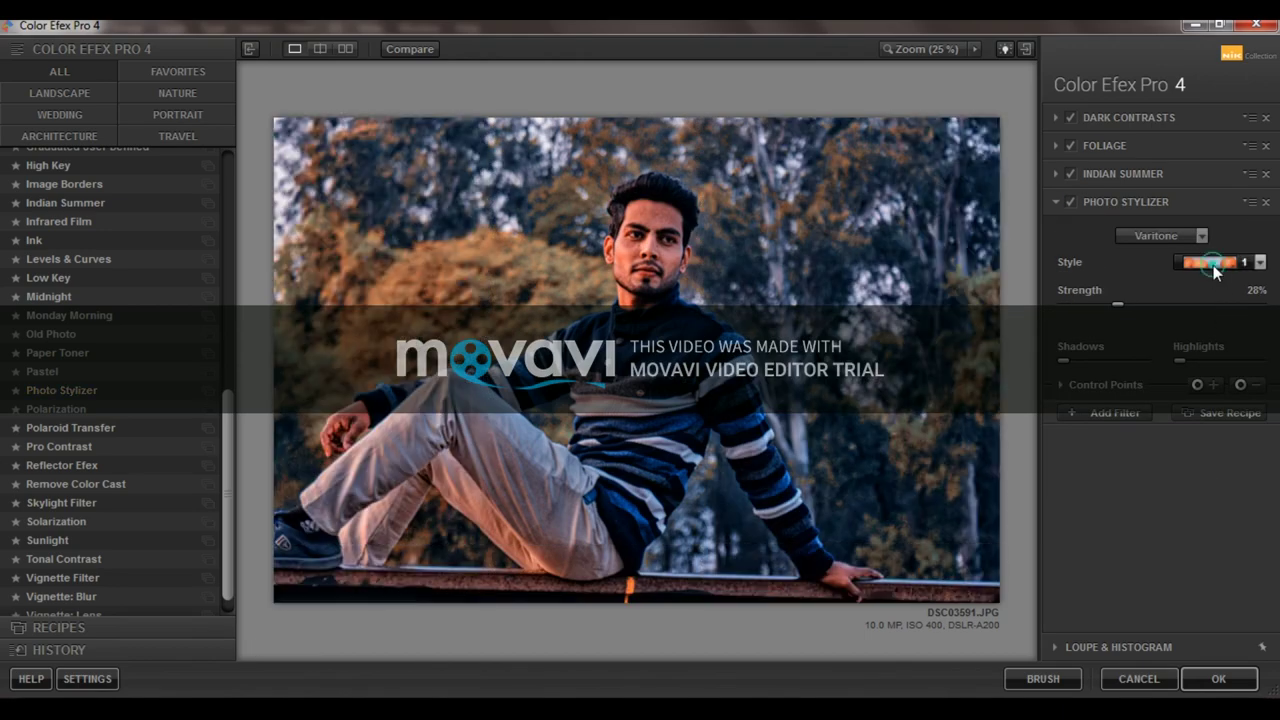
# - Set Photo Stylizer to style 3 and add a Vignette Filter: Size 18%, Opacity 23%, Adapt Edges 13%
pyautogui.click(1213, 263)
pyautogui.click(1220, 322)
pyautogui.click(1111, 414)
pyautogui.doubleClick(634, 23)
pyautogui.scroll(-2, 245, 480)
pyautogui.scroll(-2, 245, 480)
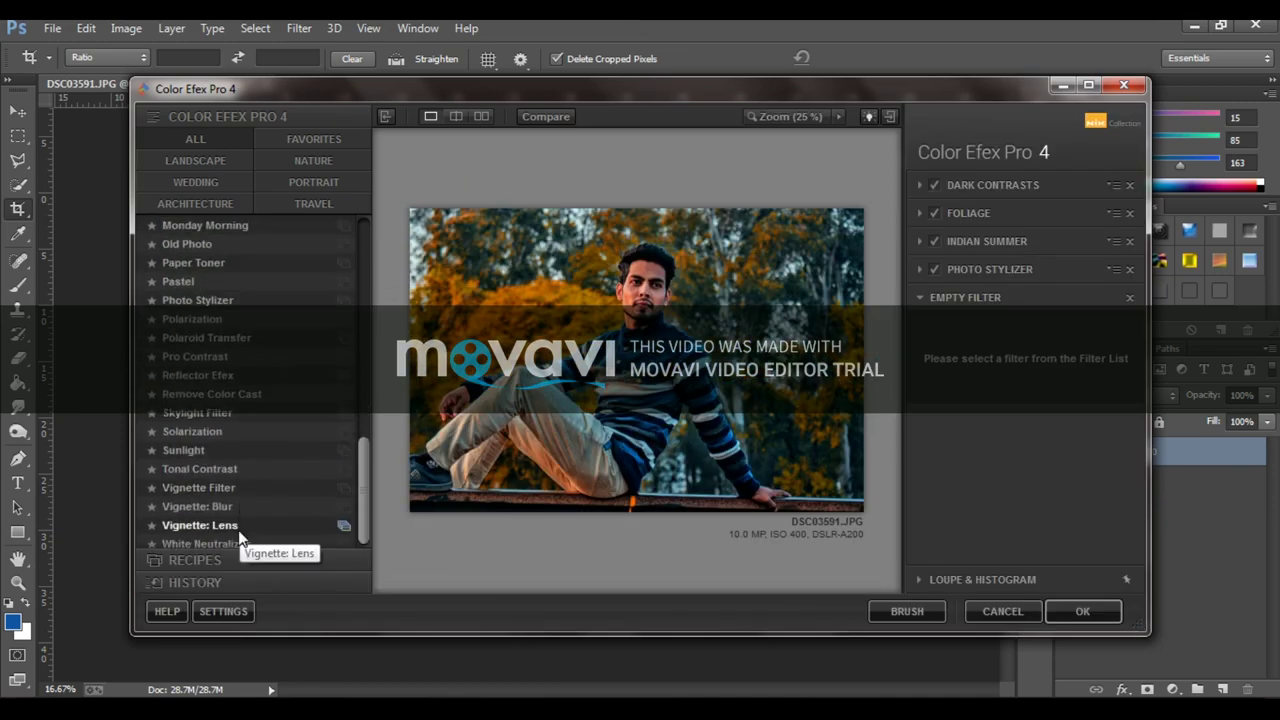
pyautogui.click(240, 482)
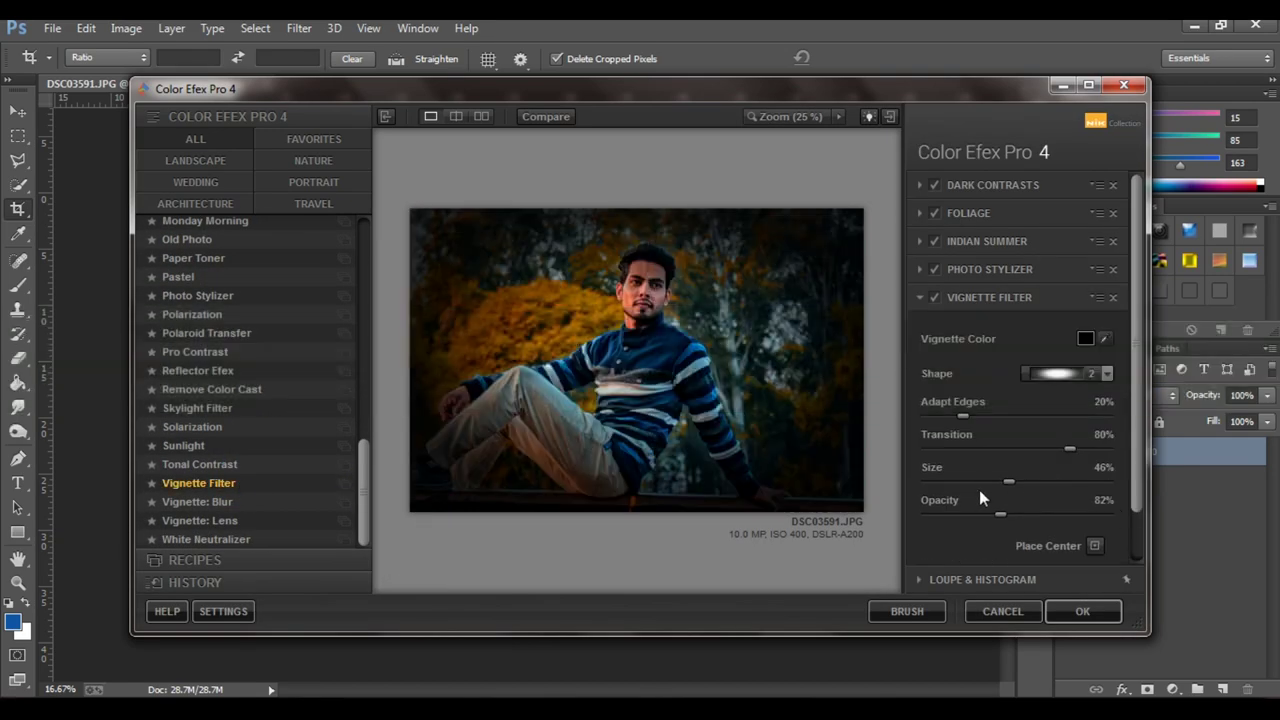
pyautogui.click(979, 483)
pyautogui.click(968, 513)
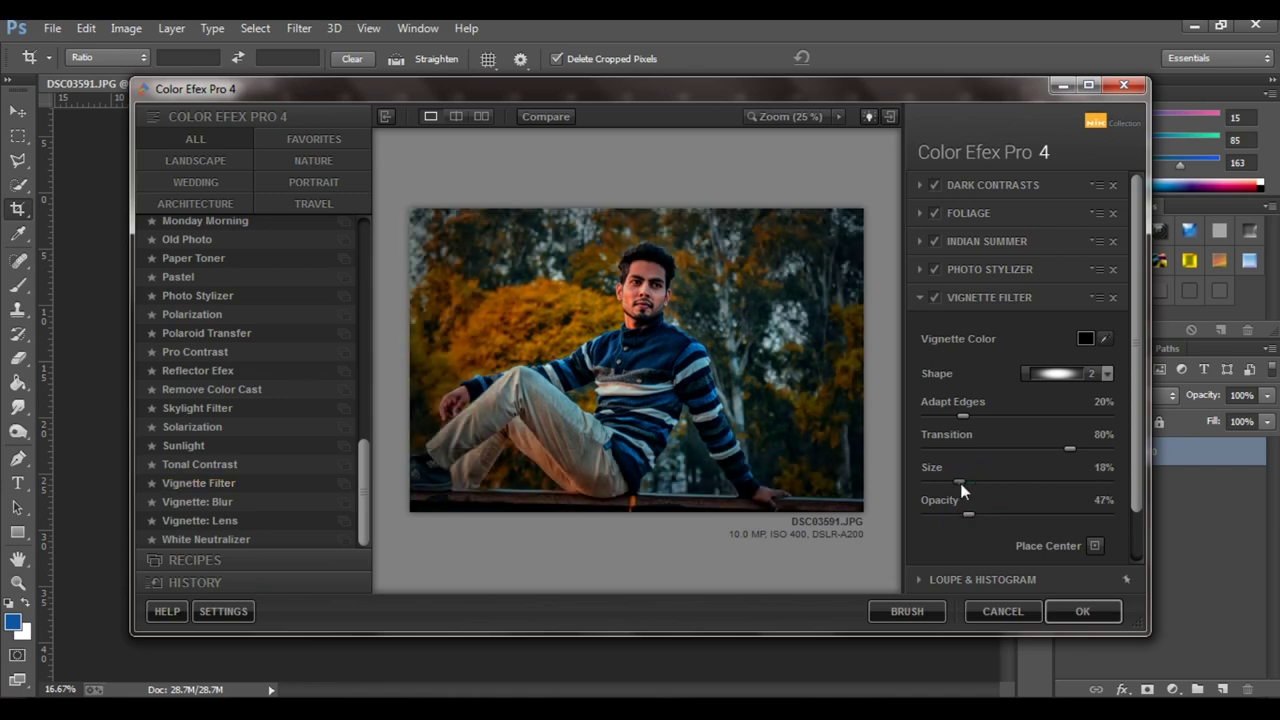
pyautogui.click(947, 514)
pyautogui.click(949, 415)
# - Add Darken / Lighten Center with Border -35%, then apply the stack to the photo
pyautogui.scroll(-3, 956, 512)
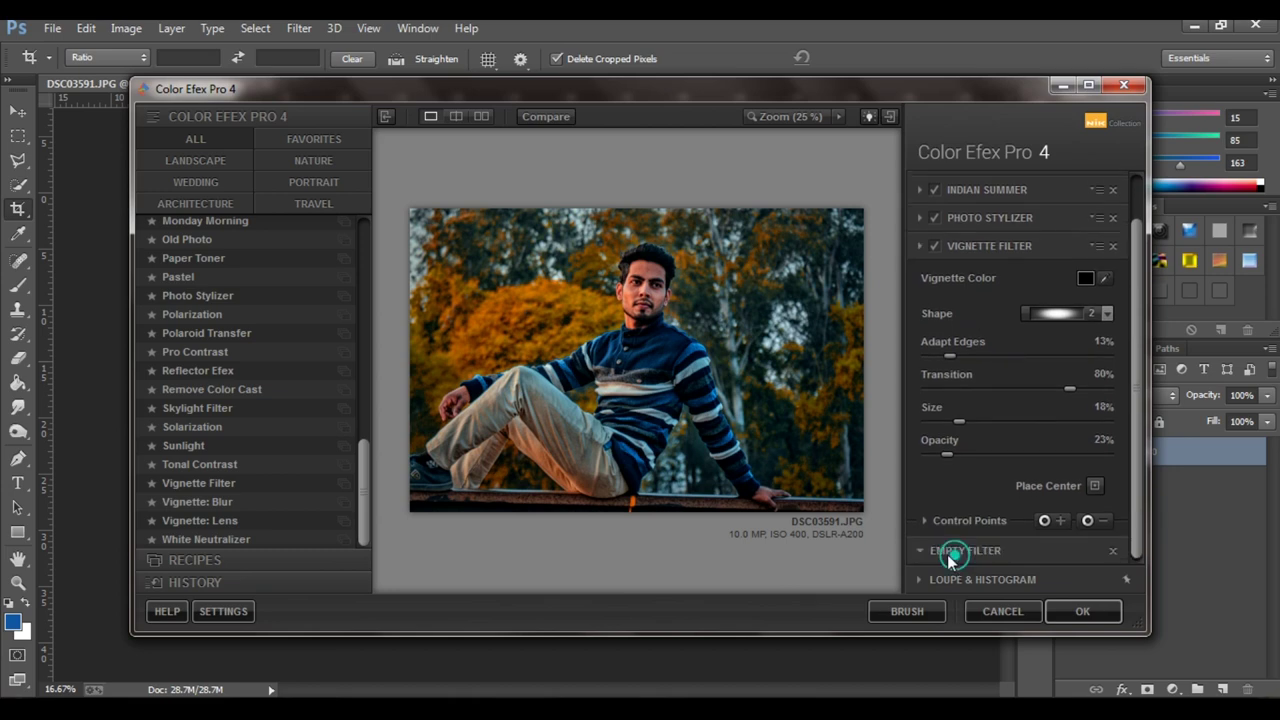
pyautogui.click(951, 551)
pyautogui.scroll(4, 186, 388)
pyautogui.scroll(2, 200, 393)
pyautogui.scroll(3, 214, 366)
pyautogui.scroll(3, 214, 337)
pyautogui.scroll(1, 251, 300)
pyautogui.click(253, 336)
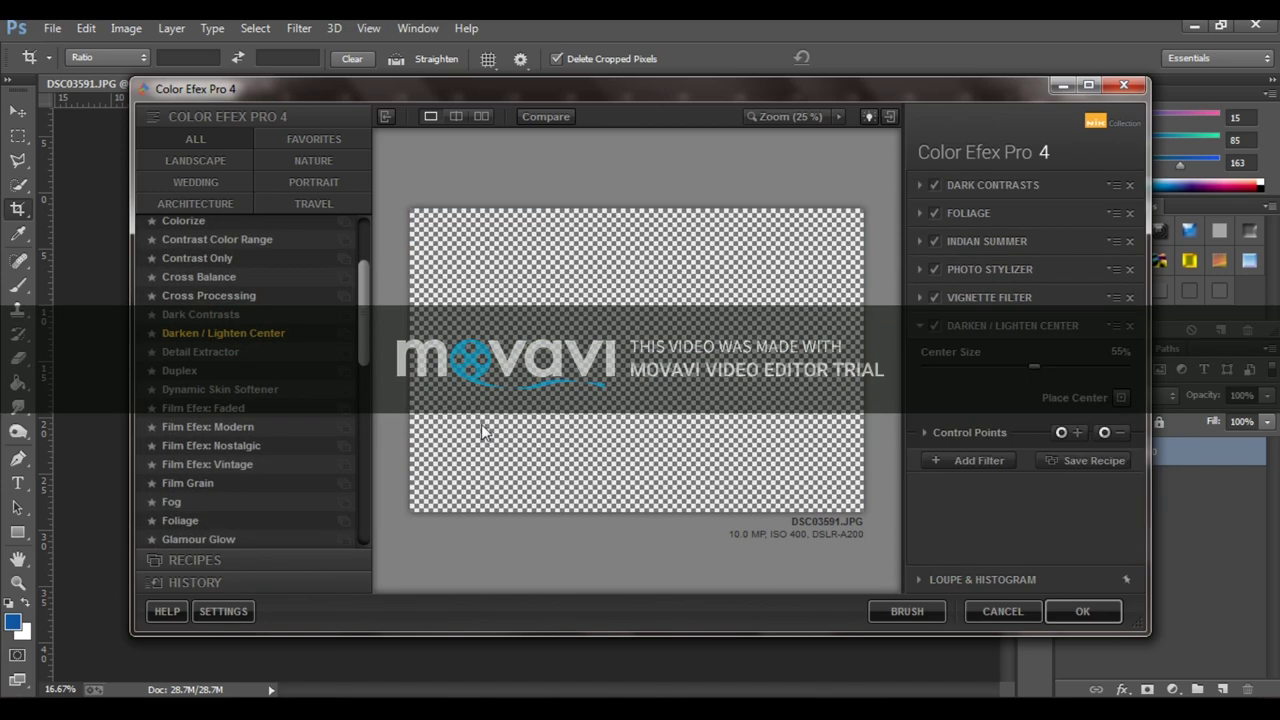
pyautogui.click(933, 326)
pyautogui.click(933, 326)
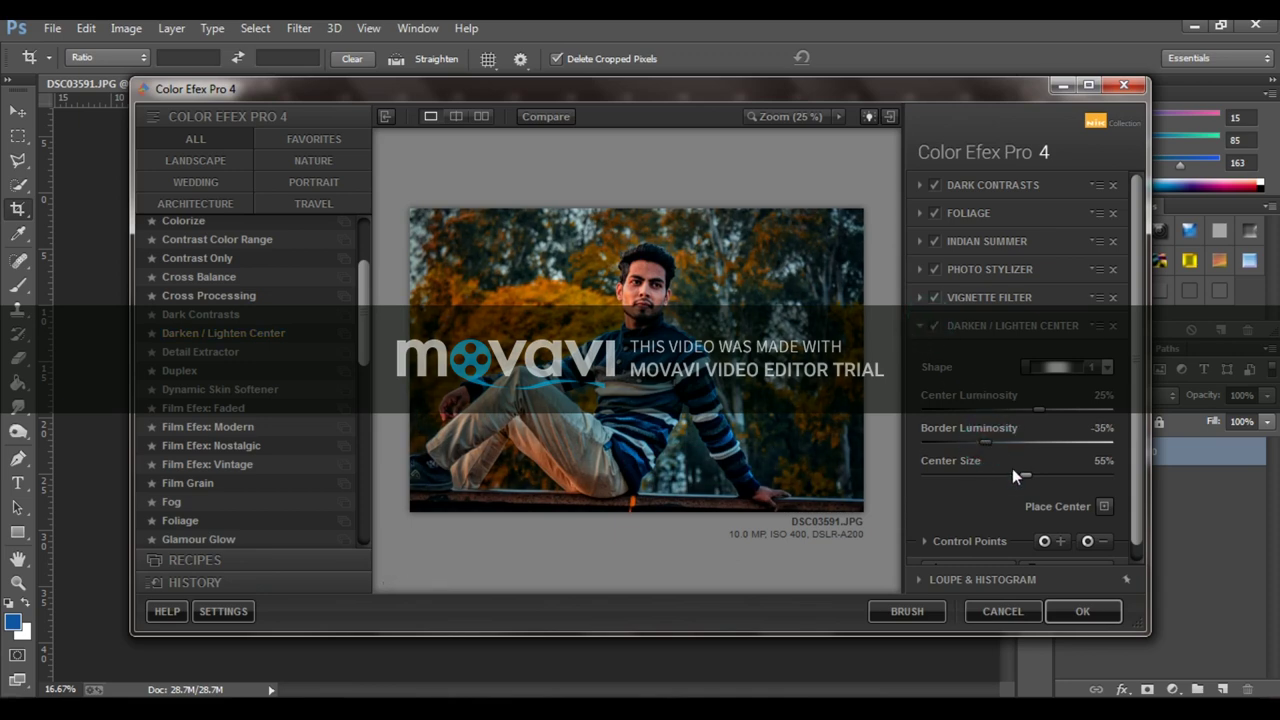
pyautogui.click(1082, 611)
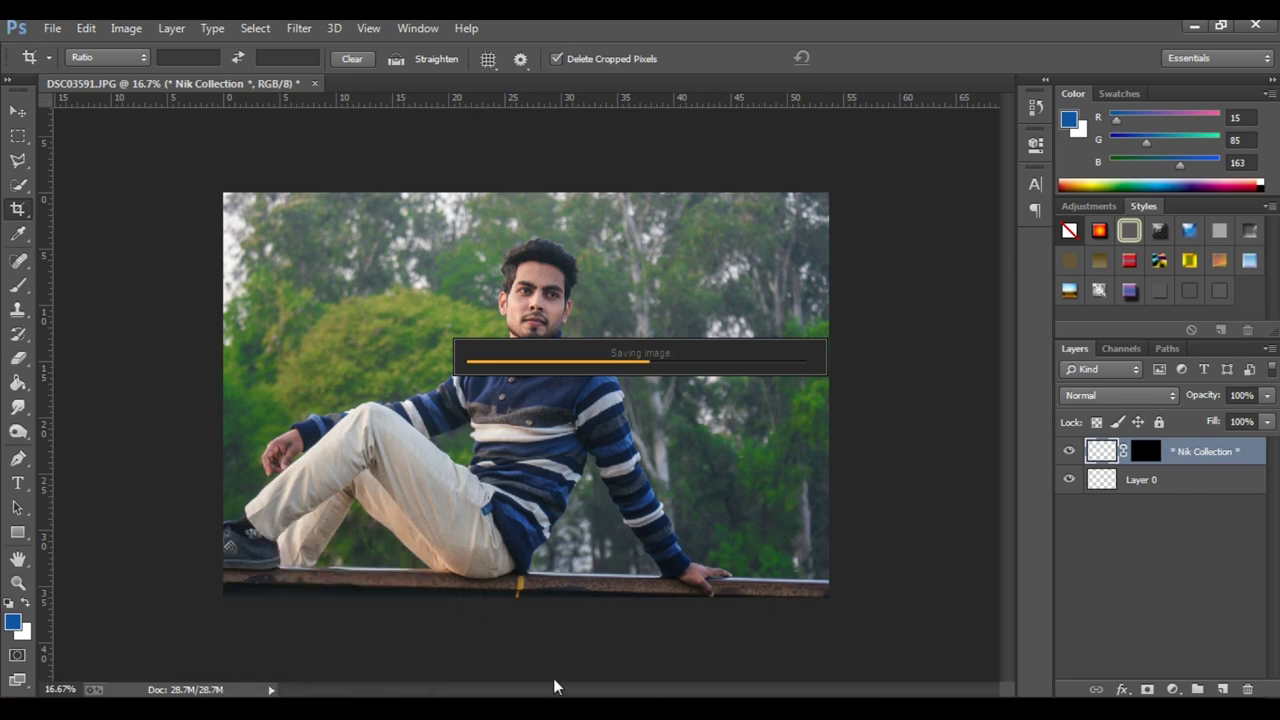
# - Dismiss the media player, then zoom in to 66.7% on the man's face
pyautogui.click(314, 679)
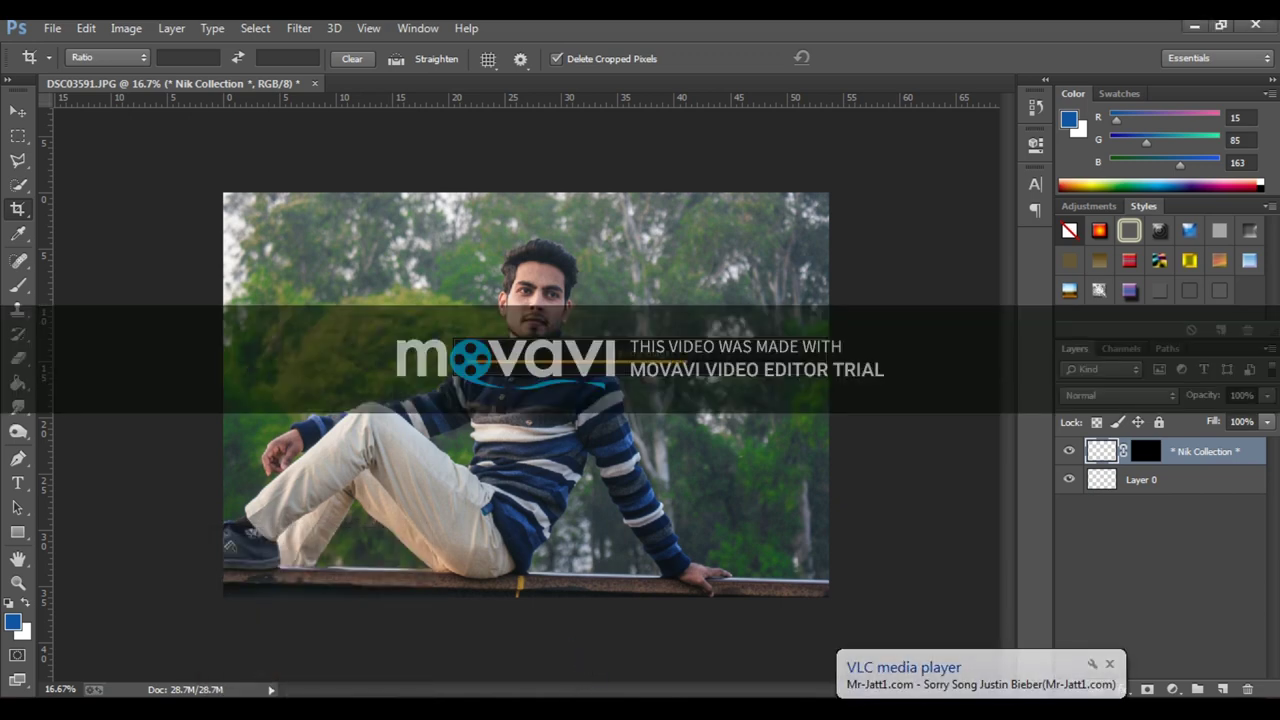
pyautogui.click(1110, 665)
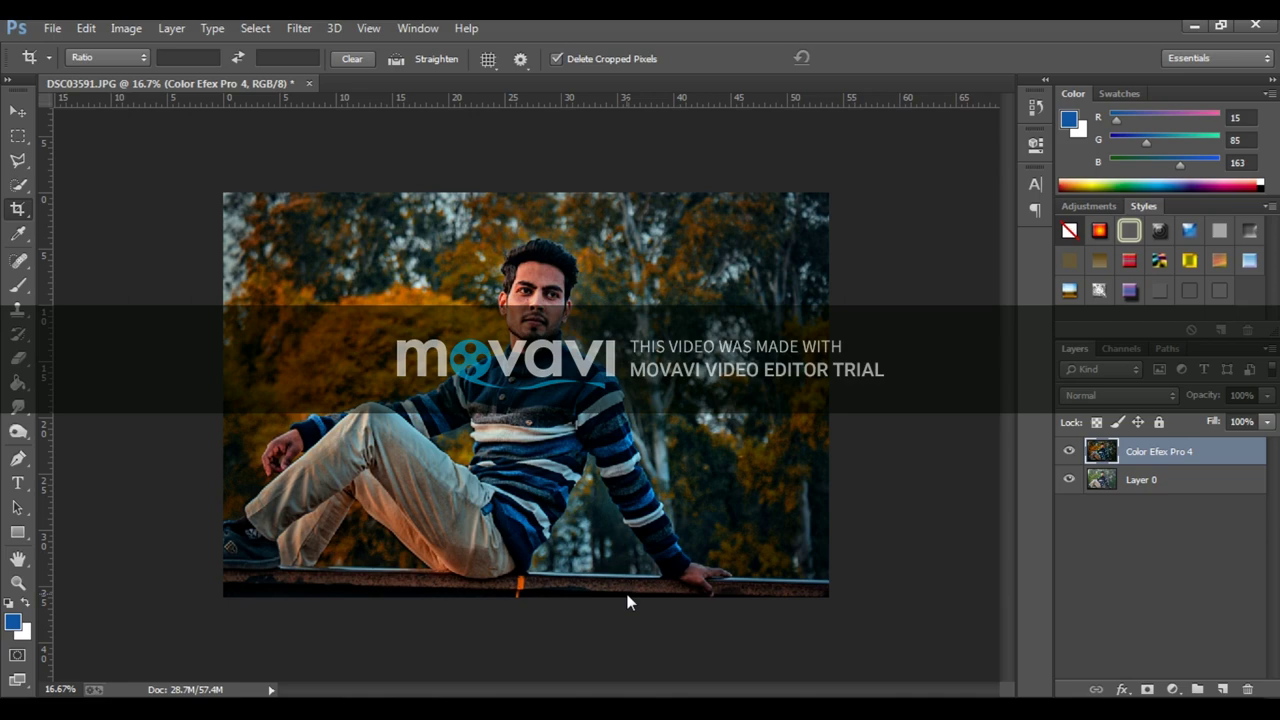
pyautogui.keyDown('alt'); pyautogui.scroll(2, 500, 278); pyautogui.keyUp('alt')
pyautogui.keyDown('alt'); pyautogui.scroll(2, 500, 278); pyautogui.keyUp('alt')
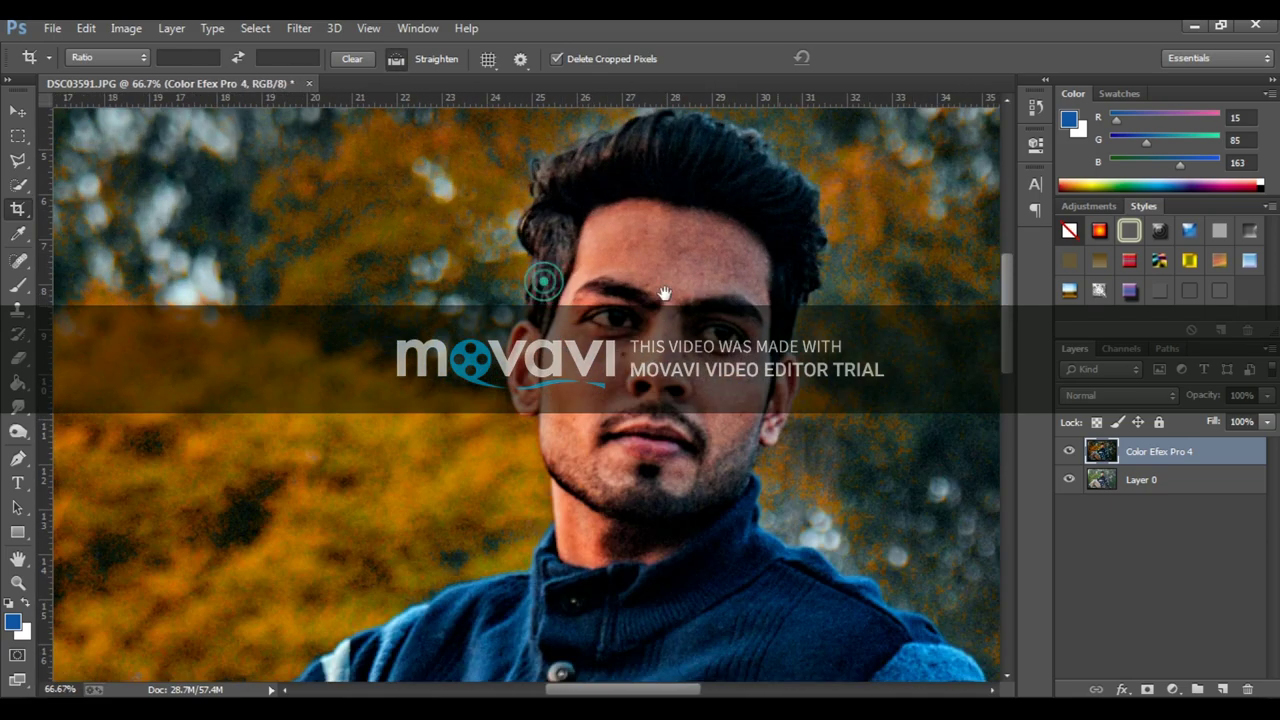
pyautogui.click(18, 185)
# - Select the face, neck and ear, then apply Selective Color with Reds Black -37% and Yellows Black -21%
pyautogui.moveTo(648, 250)
pyautogui.mouseDown()
pyautogui.moveTo(697, 383)
pyautogui.moveTo(606, 450)
pyautogui.mouseUp()
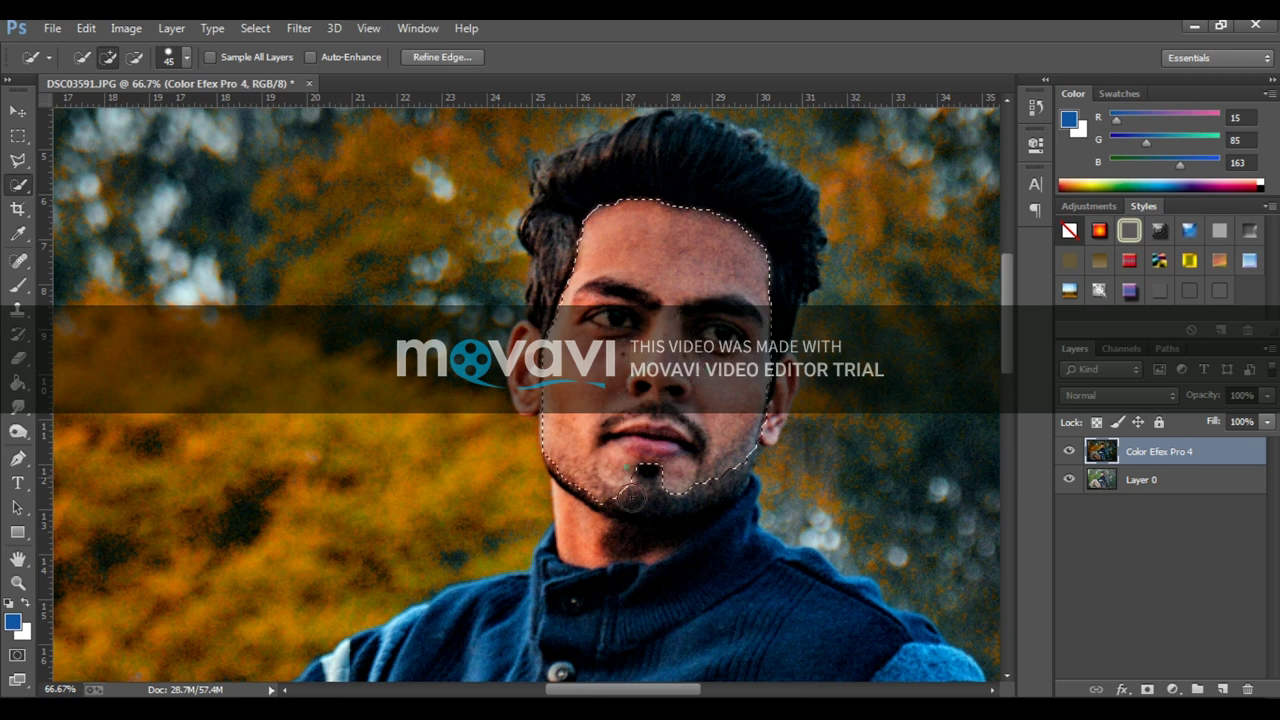
pyautogui.moveTo(631, 497); pyautogui.dragTo(614, 540)
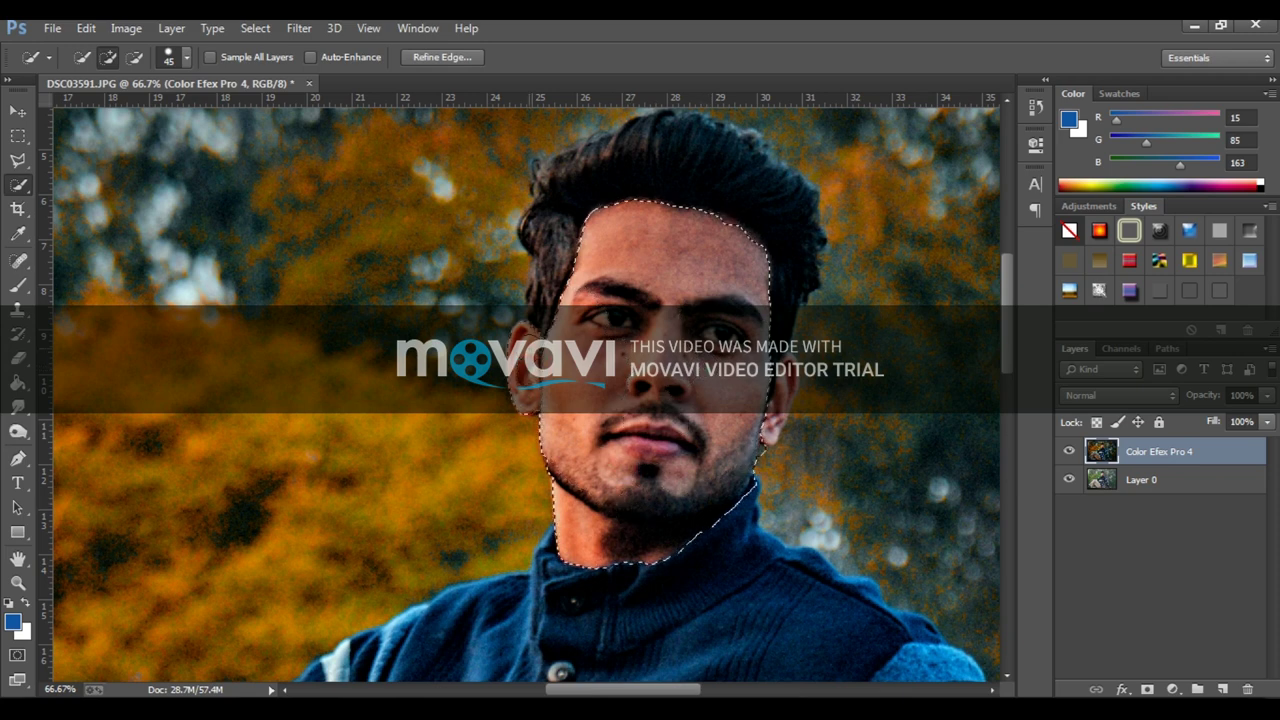
pyautogui.moveTo(776, 378); pyautogui.dragTo(787, 390)
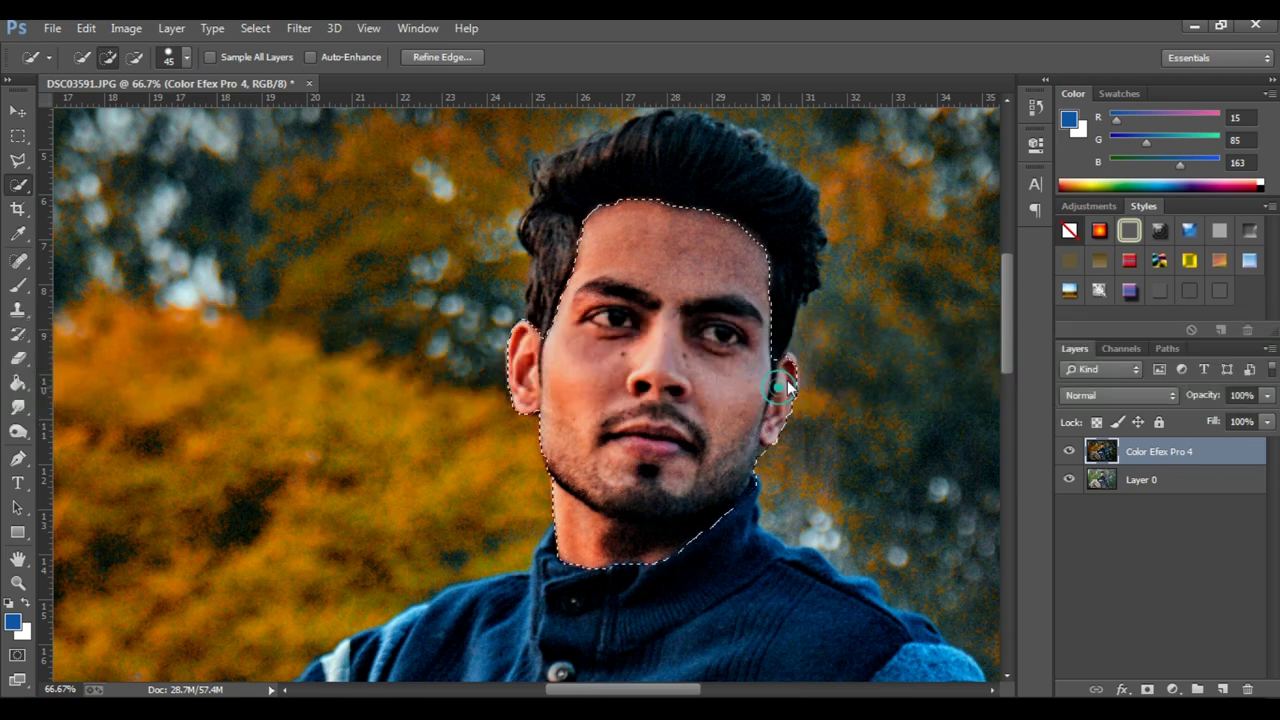
pyautogui.click(126, 28)
pyautogui.moveTo(154, 76)
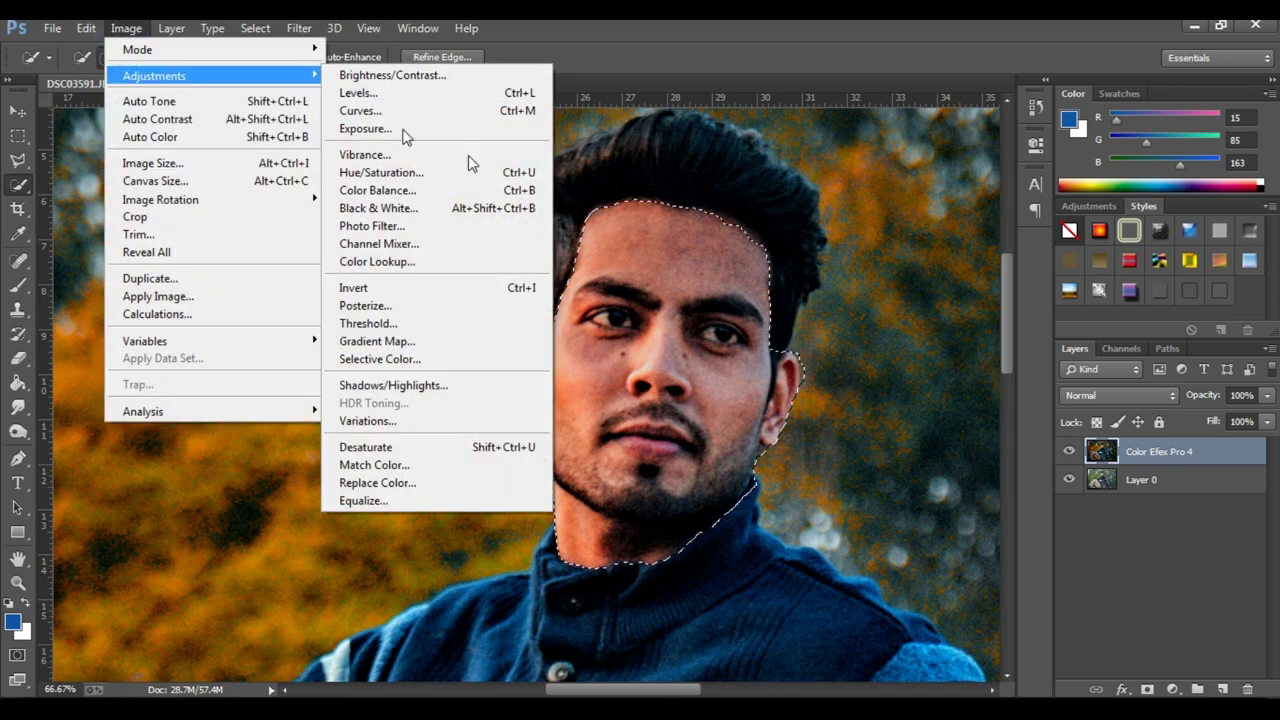
pyautogui.click(380, 359)
pyautogui.moveTo(857, 359); pyautogui.dragTo(822, 359)
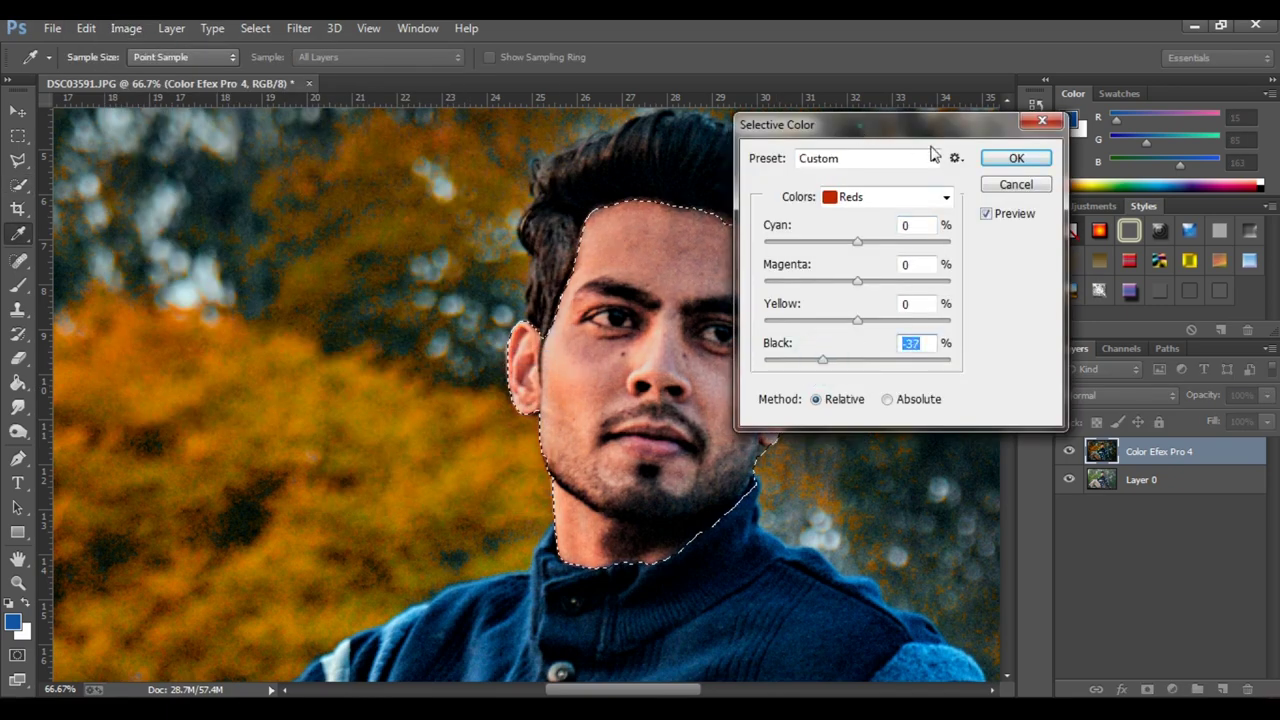
pyautogui.moveTo(897, 126); pyautogui.dragTo(1009, 129)
pyautogui.click(995, 199)
pyautogui.click(985, 234)
pyautogui.moveTo(968, 362); pyautogui.dragTo(951, 365)
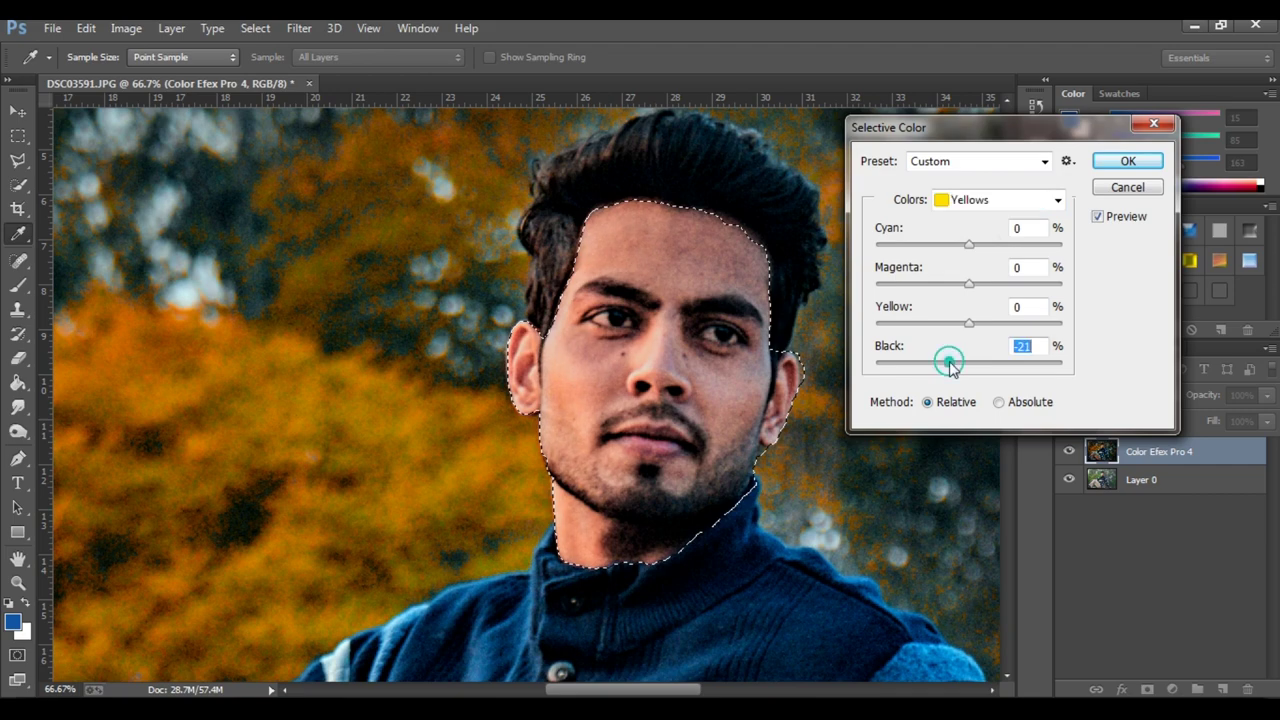
pyautogui.click(1127, 163)
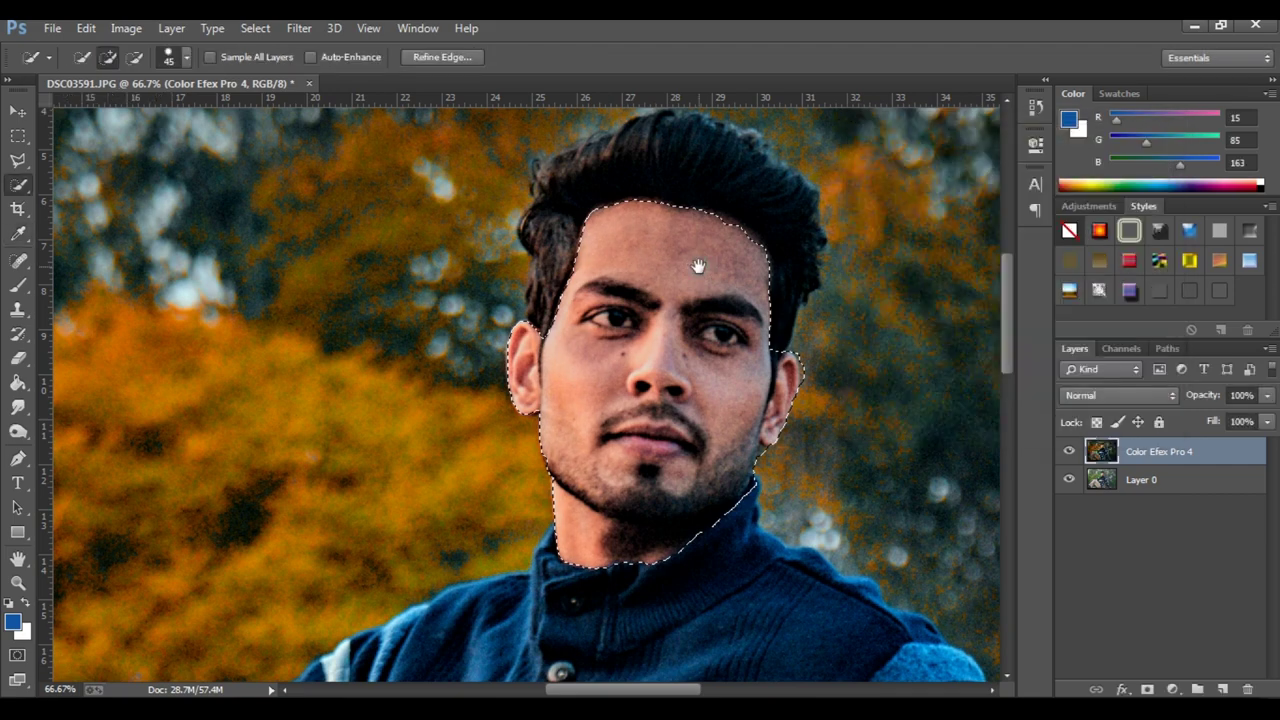
# - Drop the face selection and zoom in on the hand resting on the knee
pyautogui.keyDown('alt'); pyautogui.click(699, 267); pyautogui.keyUp('alt')
pyautogui.rightClick(562, 282)
pyautogui.click(605, 297)
pyautogui.keyDown('ctrl'); pyautogui.keyDown('alt'); pyautogui.click(605, 297); pyautogui.keyUp('alt'); pyautogui.keyUp('ctrl')
pyautogui.keyDown('ctrl'); pyautogui.click(572, 288); pyautogui.keyUp('ctrl')
pyautogui.keyDown('ctrl'); pyautogui.keyDown('alt'); pyautogui.click(246, 451); pyautogui.keyUp('alt'); pyautogui.keyUp('ctrl')
pyautogui.keyDown('ctrl'); pyautogui.click(320, 434); pyautogui.keyUp('ctrl')
pyautogui.keyDown('ctrl'); pyautogui.click(400, 423); pyautogui.keyUp('ctrl')
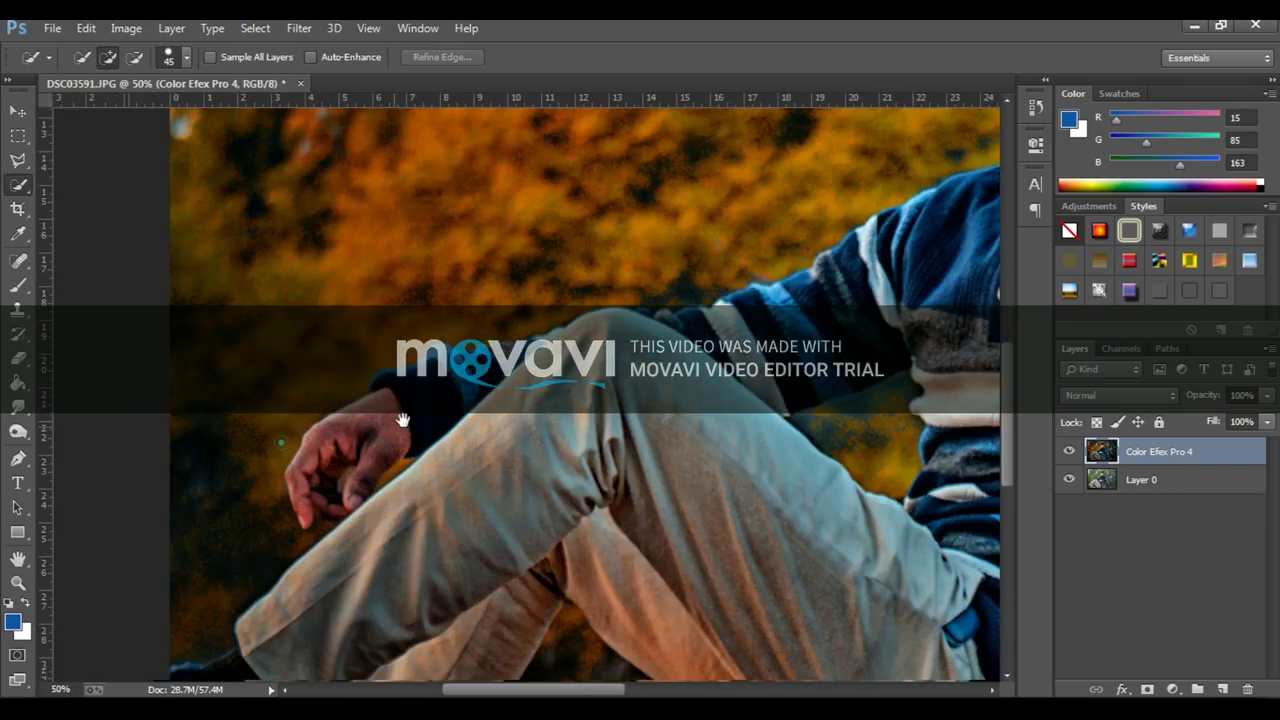
# - Lighten the hand on the knee with Selective Color, lowering Black in Reds and Yellows, then deselect
pyautogui.keyDown('ctrl'); pyautogui.click(412, 416); pyautogui.keyUp('ctrl')
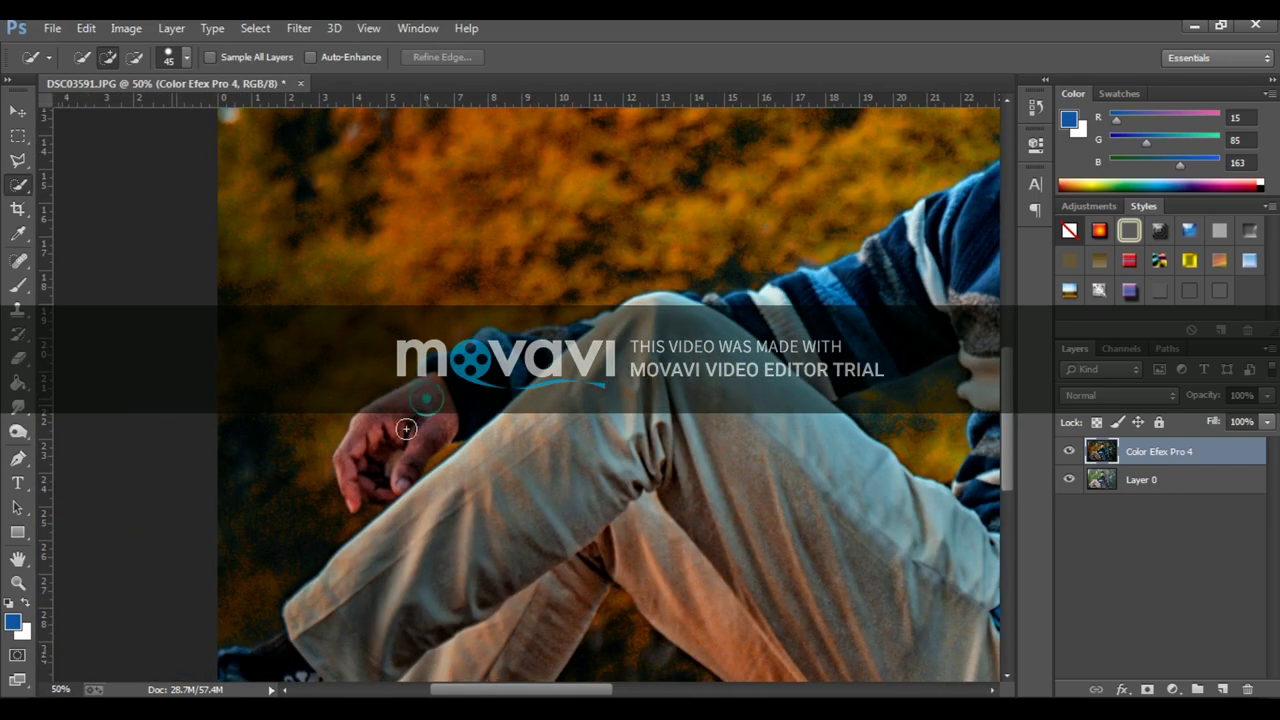
pyautogui.click(126, 28)
pyautogui.click(153, 75)
pyautogui.click(375, 359)
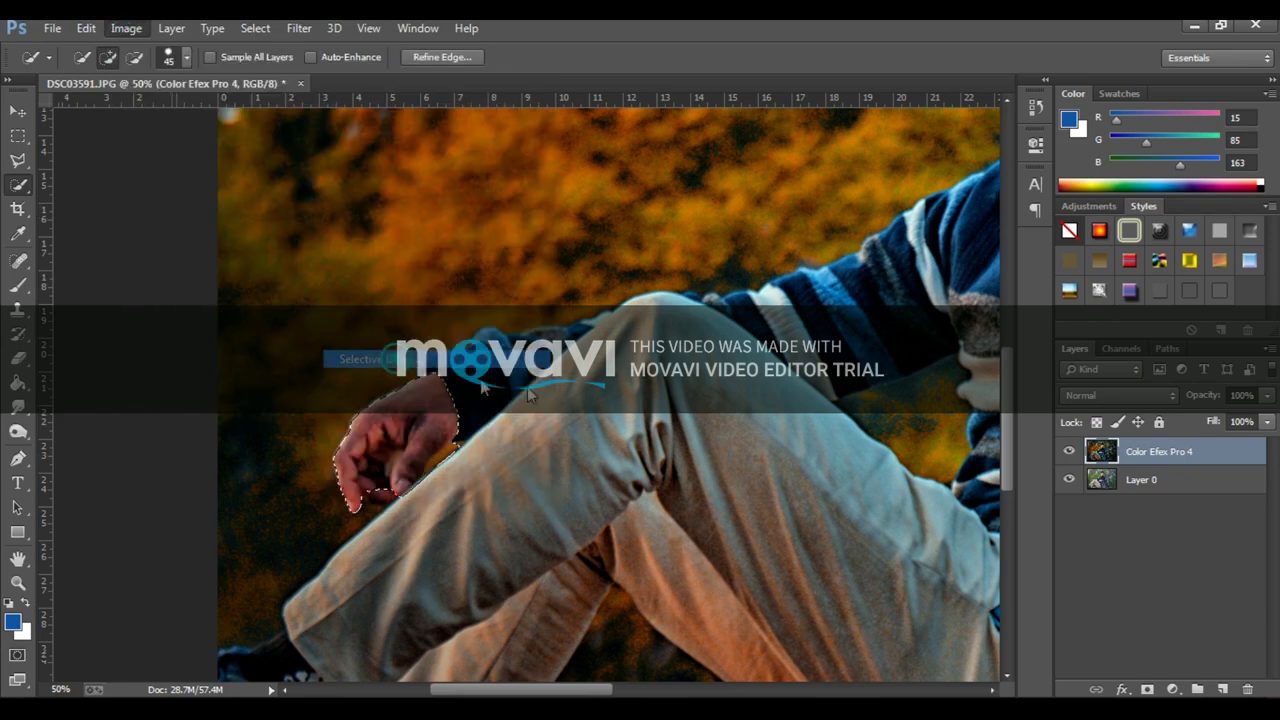
pyautogui.moveTo(946, 364)
pyautogui.mouseDown()
pyautogui.moveTo(925, 364)
pyautogui.moveTo(943, 363)
pyautogui.mouseUp()
pyautogui.click(978, 199)
pyautogui.click(980, 239)
pyautogui.click(1128, 161)
pyautogui.press('w')
pyautogui.rightClick(509, 294)
pyautogui.moveTo(622, 335); pyautogui.dragTo(383, 243)
pyautogui.click(543, 306)
# - Select the hand on the rail, lower Reds and Yellows Black to -27, then deselect
pyautogui.click(665, 437)
pyautogui.click(126, 28)
pyautogui.click(155, 75)
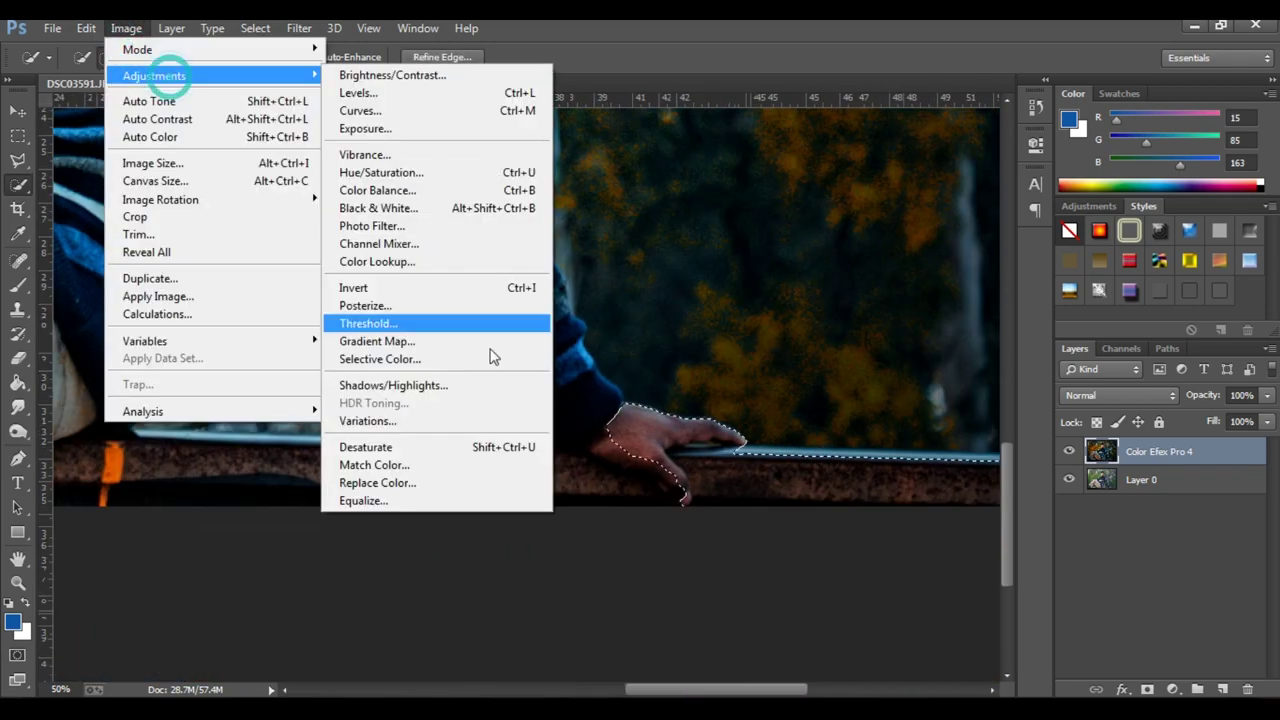
pyautogui.click(492, 357)
pyautogui.moveTo(937, 364); pyautogui.dragTo(943, 362)
pyautogui.click(995, 201)
pyautogui.click(988, 241)
pyautogui.hotkey('ctrl', 'd')
# - Zoom out to the whole photo and frame it with a crop box
pyautogui.scroll(-1, 690, 216)
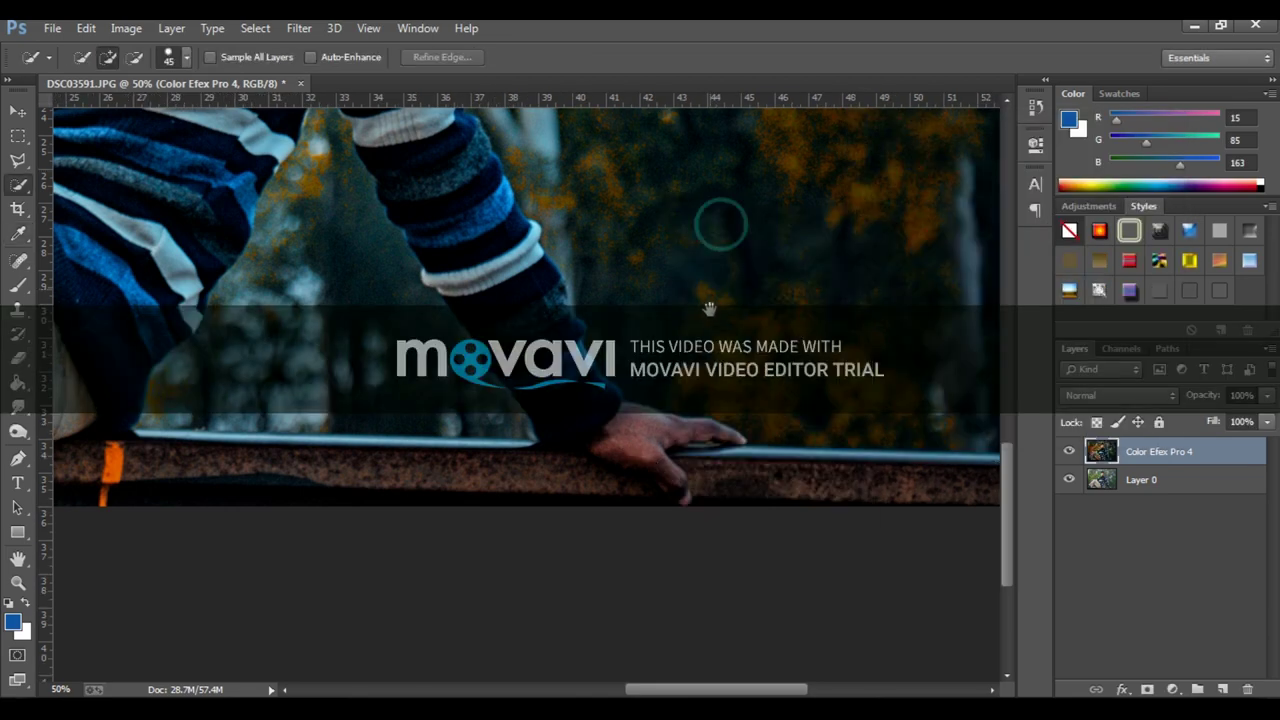
pyautogui.scroll(-1, 715, 225)
pyautogui.scroll(-1, 705, 297)
pyautogui.scroll(-1, 690, 303)
pyautogui.scroll(1, 548, 305)
pyautogui.scroll(-1, 540, 300)
pyautogui.click(18, 209)
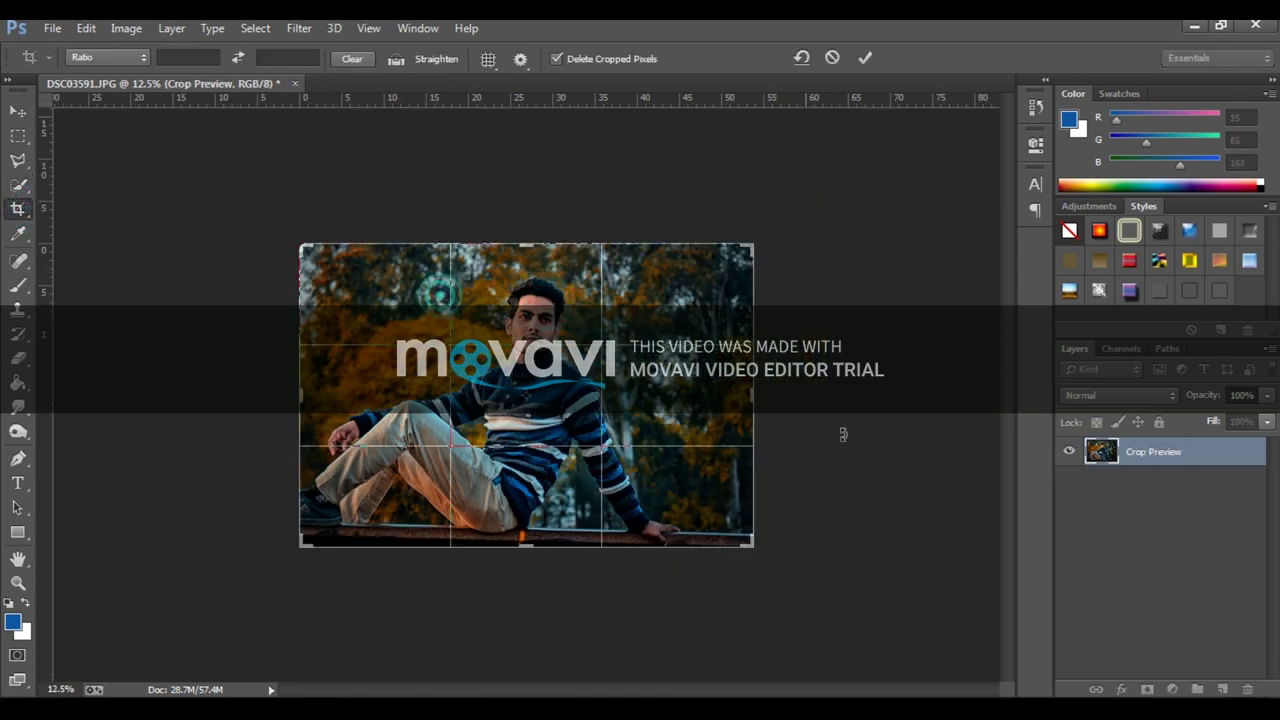
# - Crop the photo narrower from the right edge and merge the Color Efex Pro 4 layer into Layer 0
pyautogui.moveTo(755, 390); pyautogui.dragTo(728, 395)
pyautogui.press('Return')
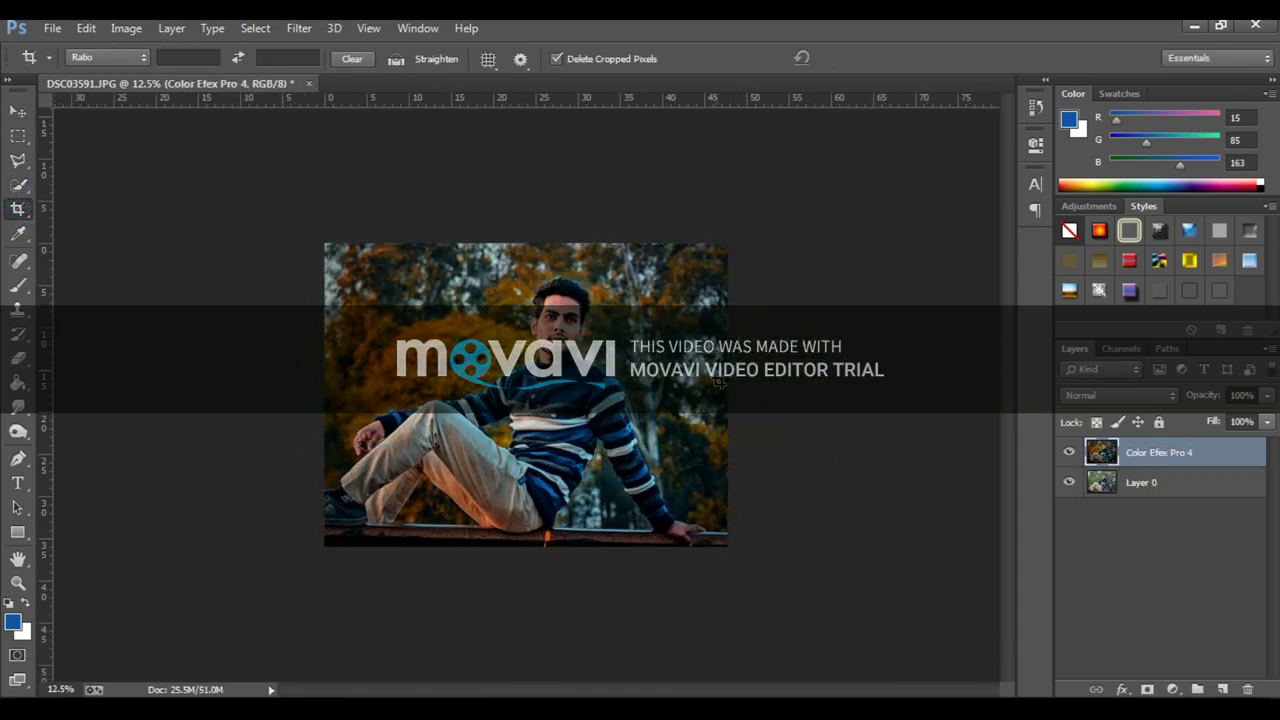
pyautogui.hotkey('ctrl', 'z')
pyautogui.hotkey('ctrl', 'z')
pyautogui.rightClick(1149, 457)
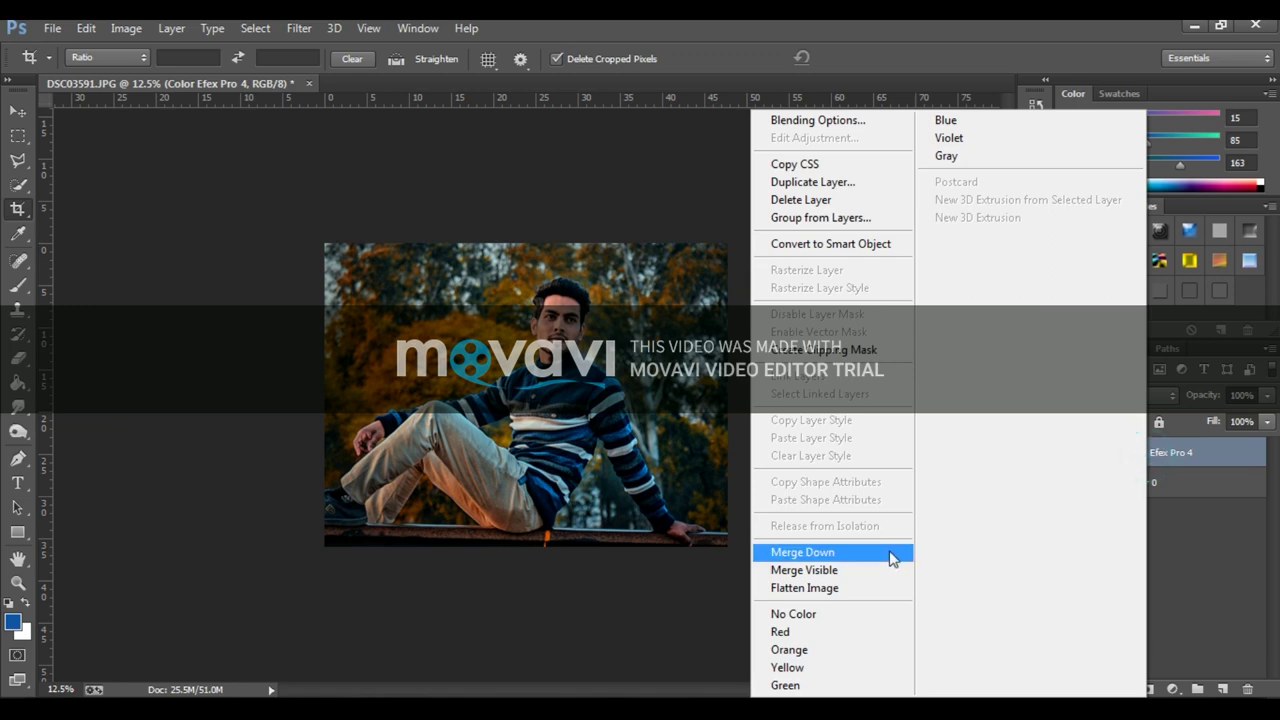
pyautogui.click(894, 557)
# - Boost overall saturation to +20 with Hue/Saturation
pyautogui.click(126, 28)
pyautogui.click(397, 172)
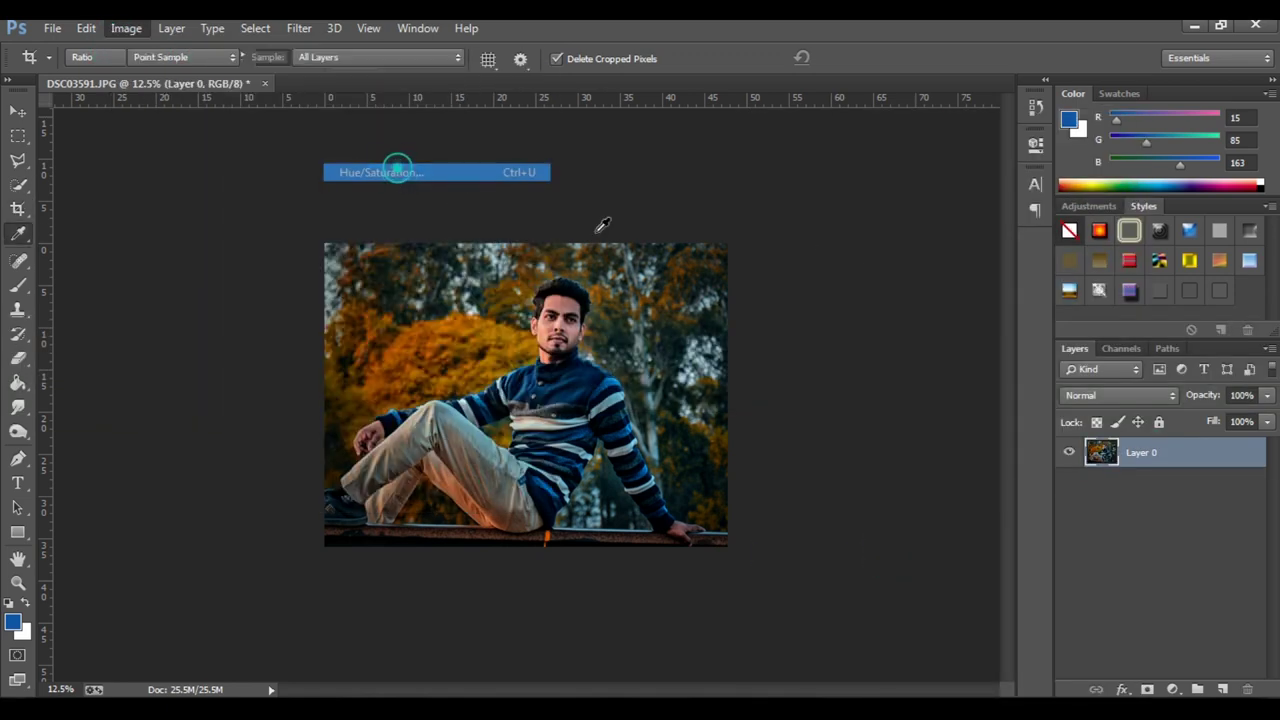
pyautogui.moveTo(963, 259); pyautogui.dragTo(980, 260)
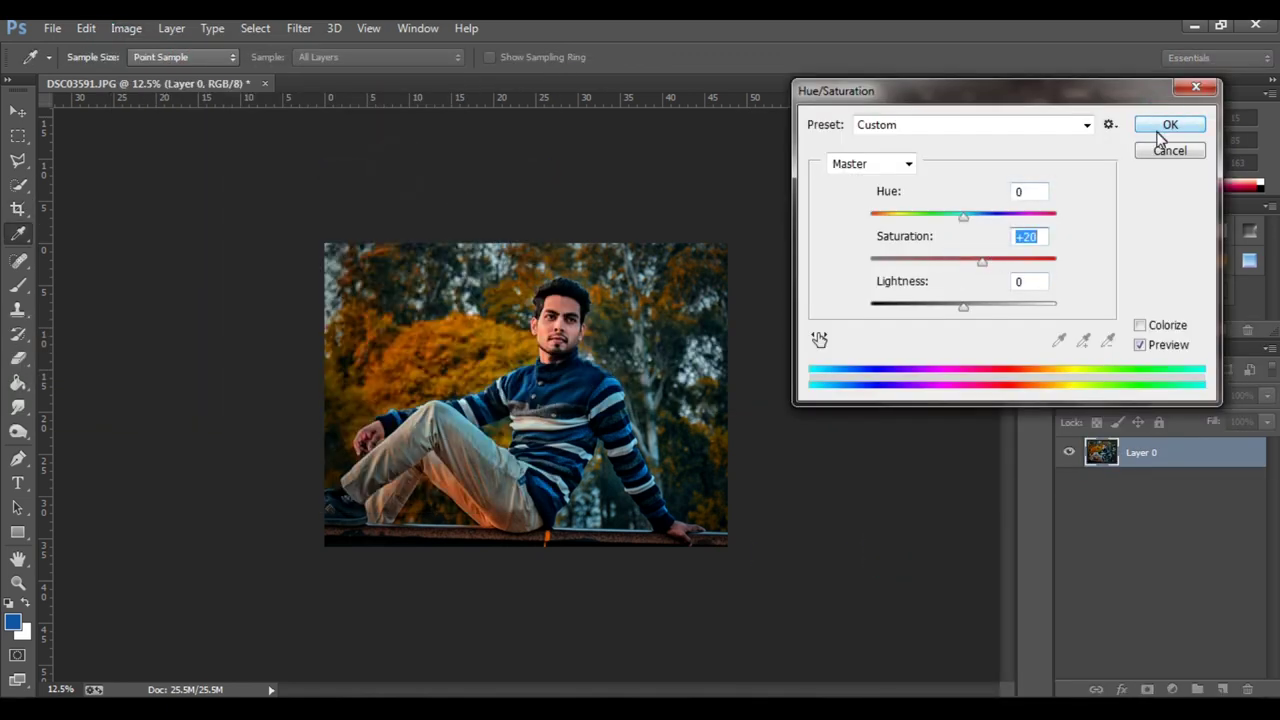
pyautogui.click(1165, 127)
# - Open the Camera Raw filter on the merged Layer 0
pyautogui.press('c')
pyautogui.click(299, 28)
pyautogui.click(397, 144)
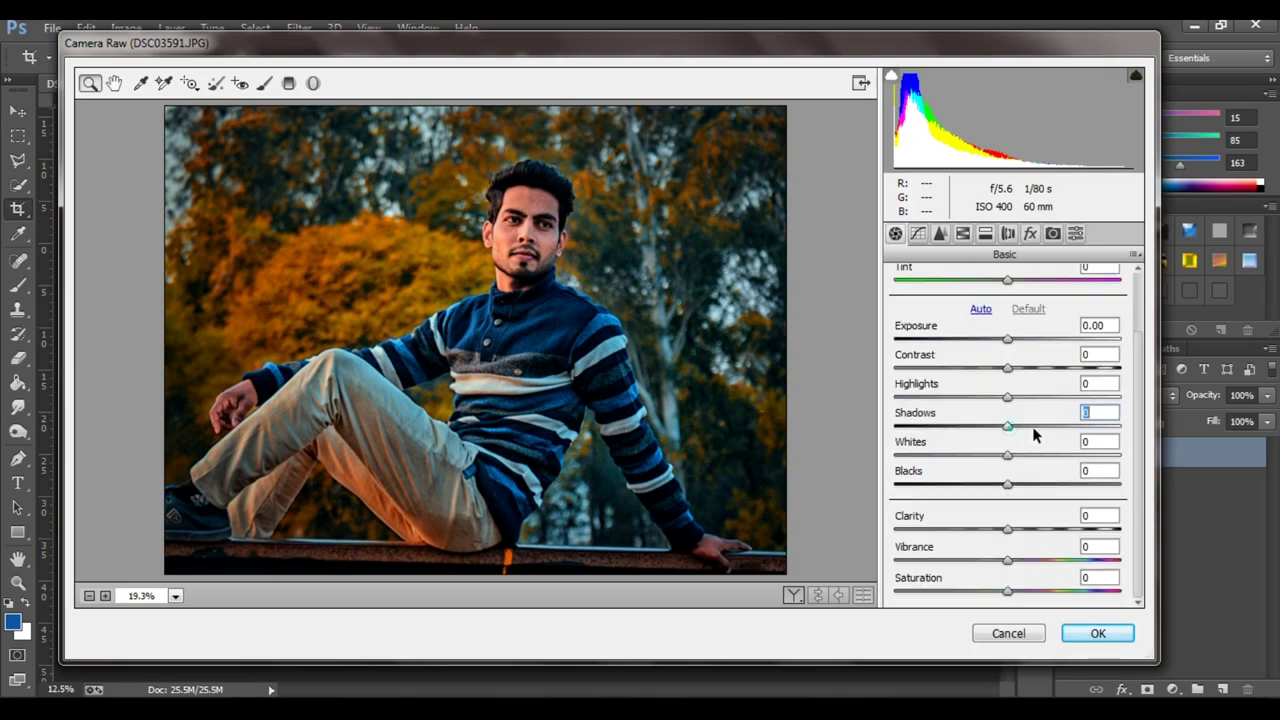
# - Set Camera Raw Shadows to +23, Highlights to +6 and Exposure to +0.15
pyautogui.click(1033, 427)
pyautogui.moveTo(1007, 397); pyautogui.dragTo(1014, 397)
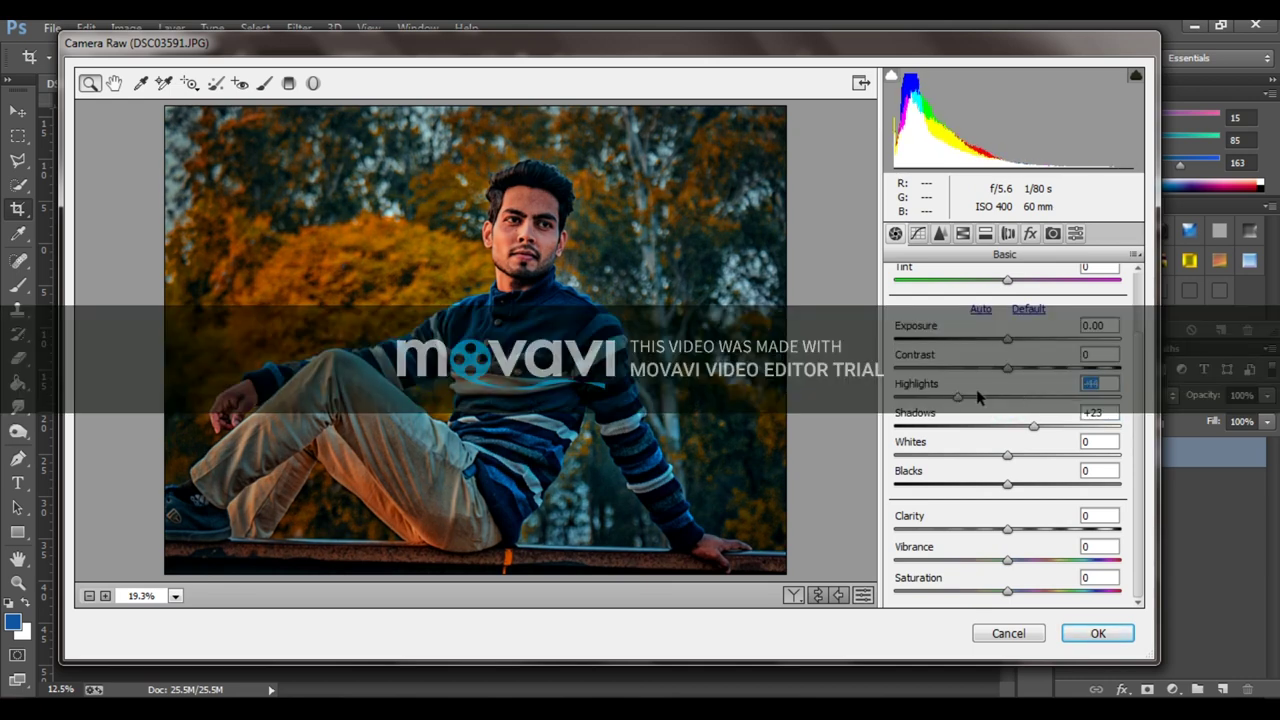
pyautogui.click(1015, 341)
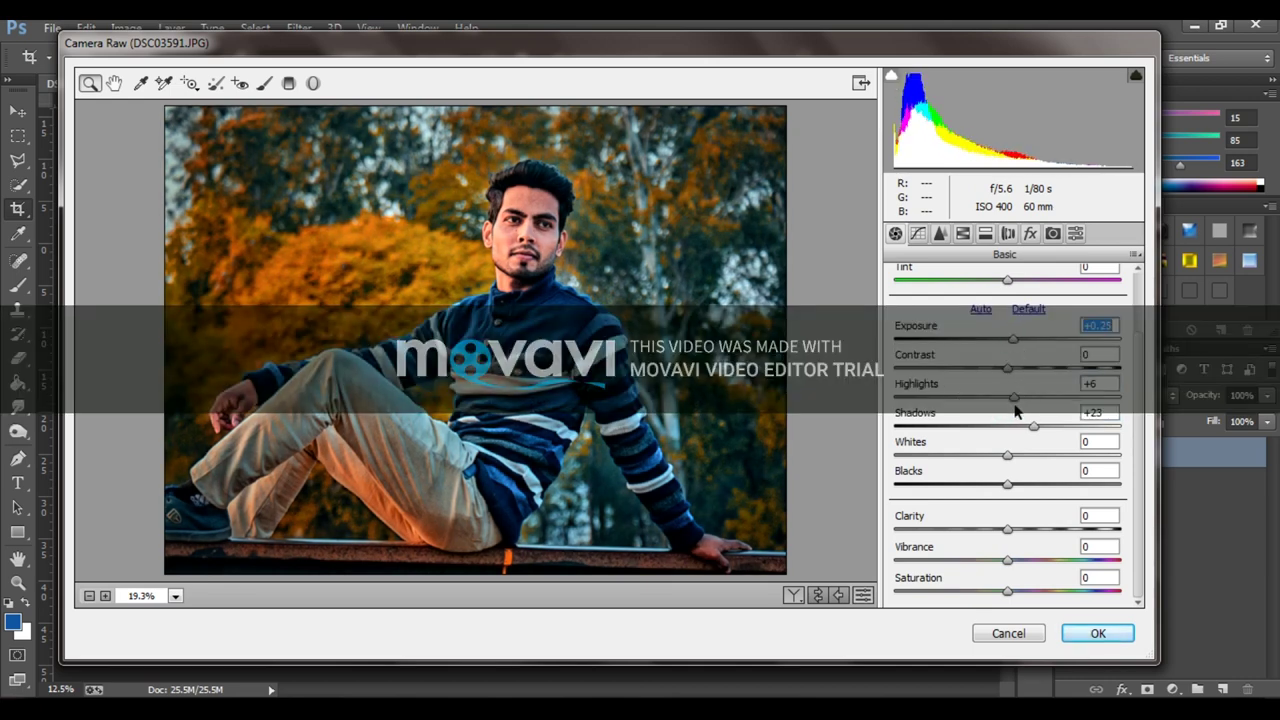
pyautogui.moveTo(1012, 343); pyautogui.dragTo(1009, 341)
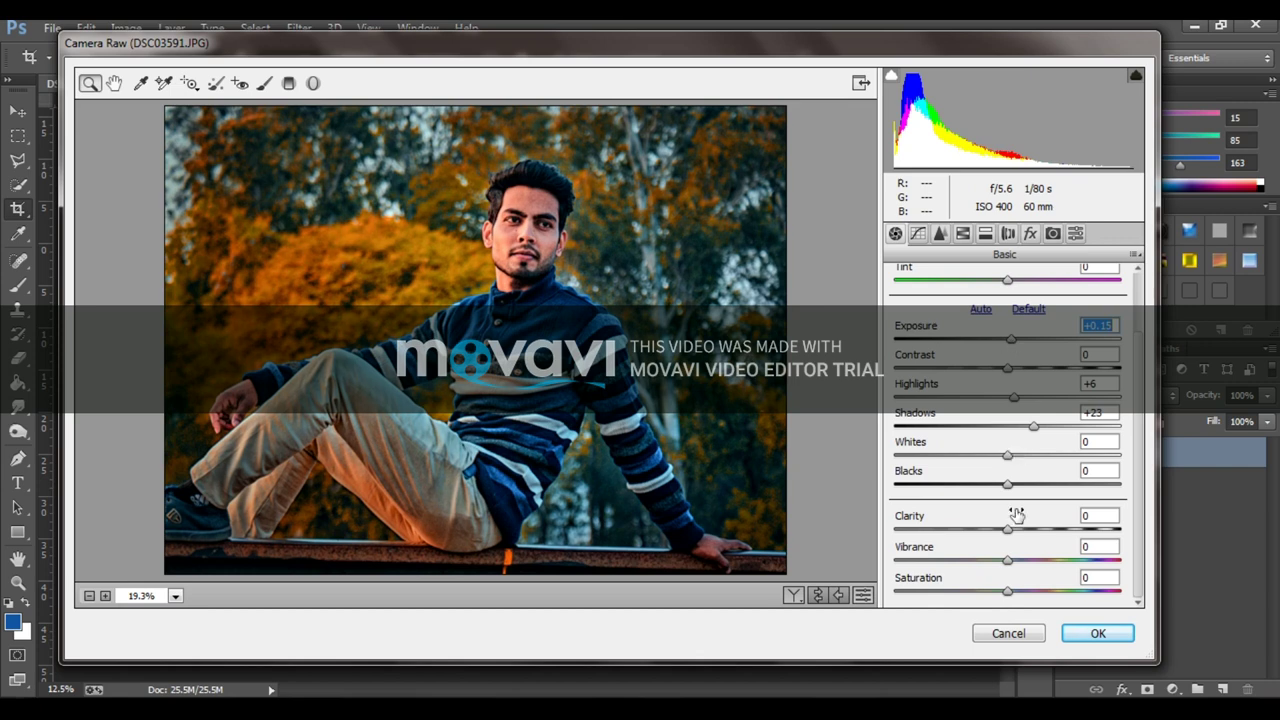
pyautogui.click(1003, 527)
# - Raise the Oranges luminance, Oranges saturation to +11 and Oranges hue to +8, then apply
pyautogui.click(963, 234)
pyautogui.click(1005, 307)
pyautogui.moveTo(1016, 400); pyautogui.dragTo(1035, 408)
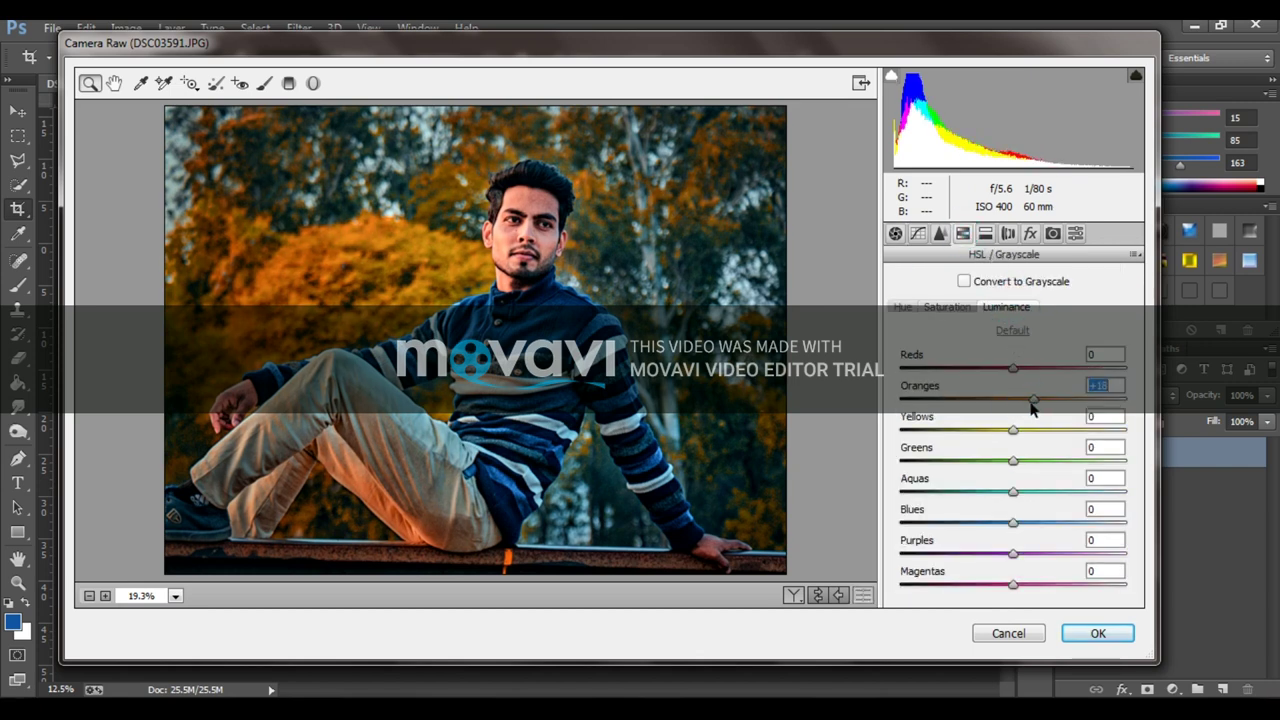
pyautogui.click(947, 307)
pyautogui.moveTo(1013, 398)
pyautogui.mouseDown()
pyautogui.moveTo(1063, 400)
pyautogui.moveTo(1033, 403)
pyautogui.mouseUp()
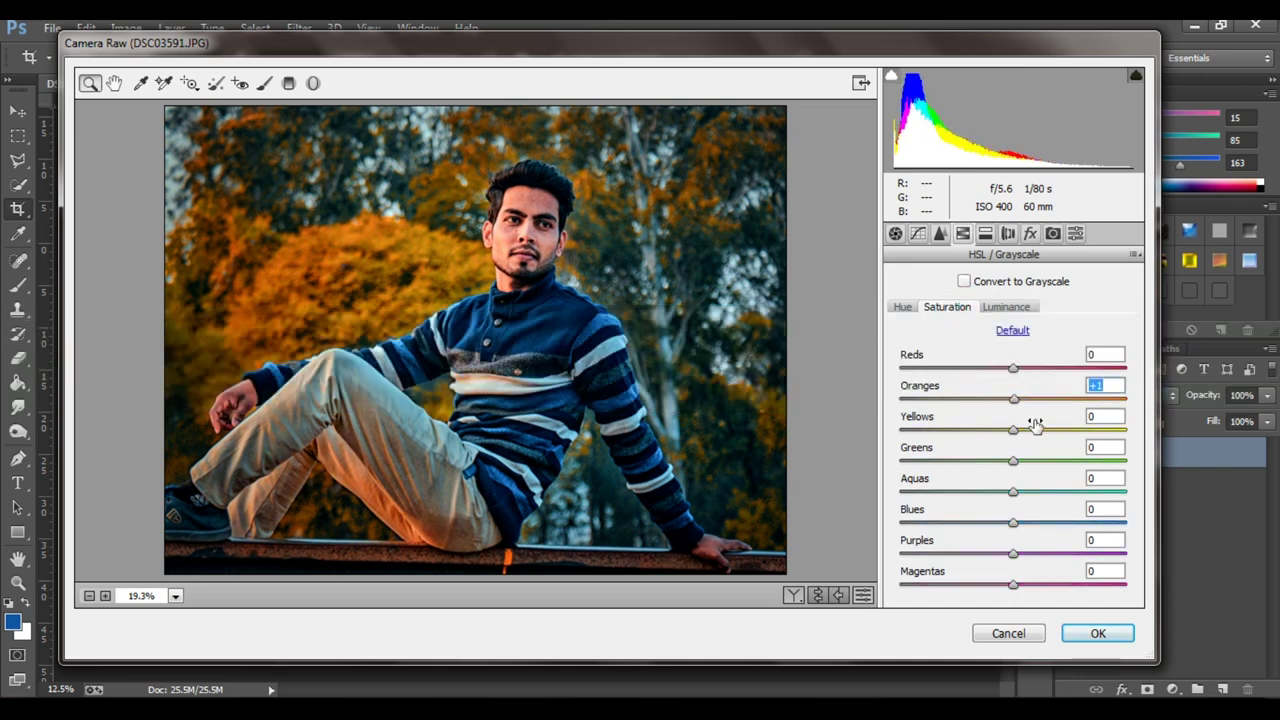
pyautogui.click(1005, 307)
pyautogui.click(909, 307)
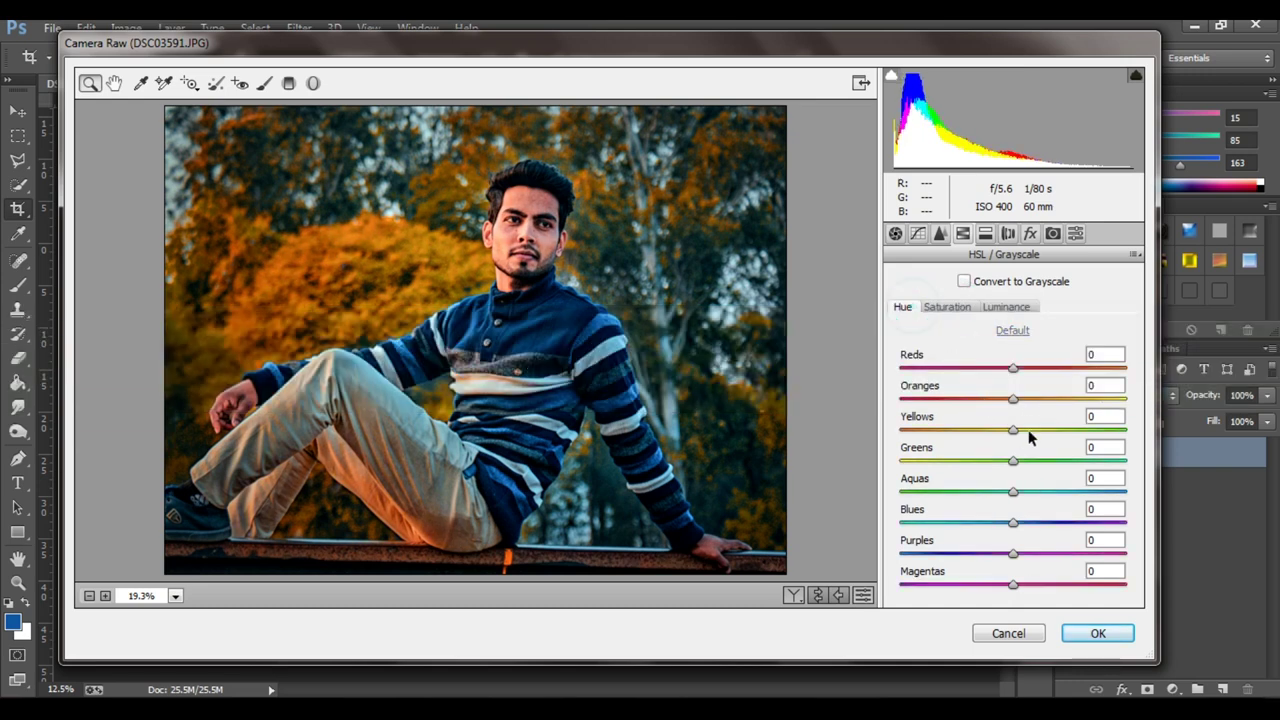
pyautogui.moveTo(1014, 399)
pyautogui.mouseDown()
pyautogui.moveTo(1040, 408)
pyautogui.moveTo(1022, 405)
pyautogui.mouseUp()
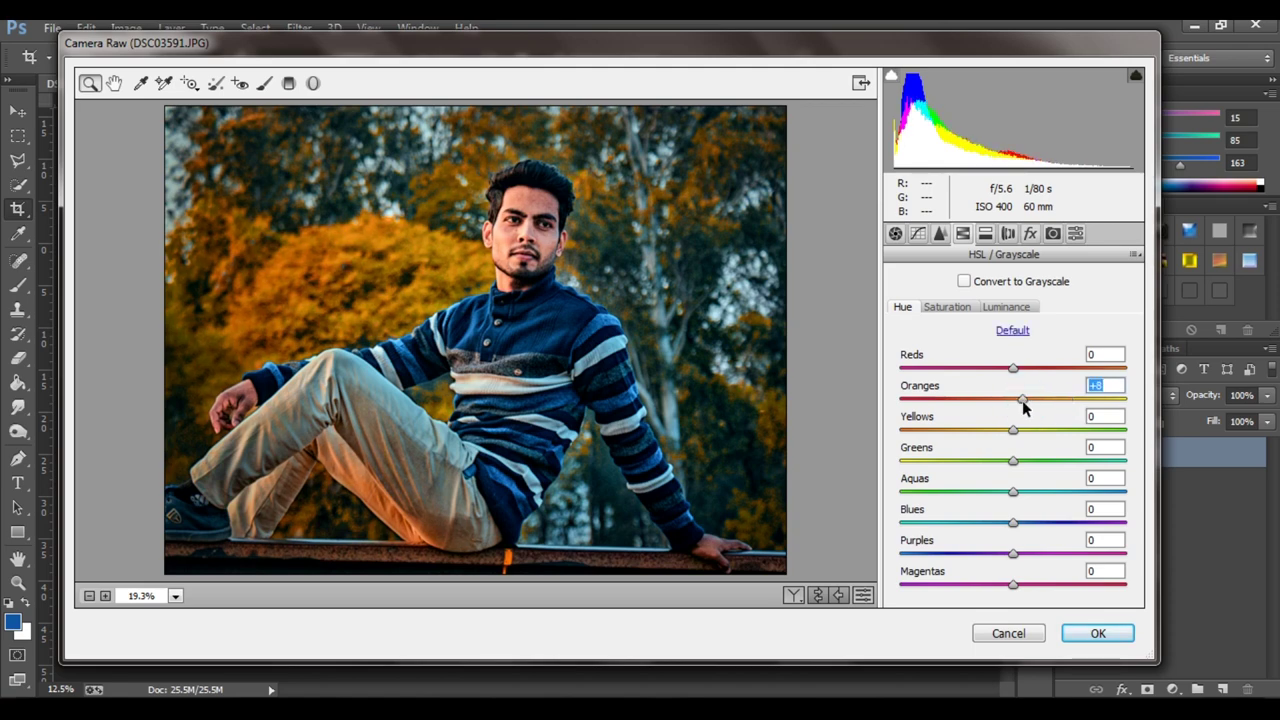
pyautogui.click(1117, 636)
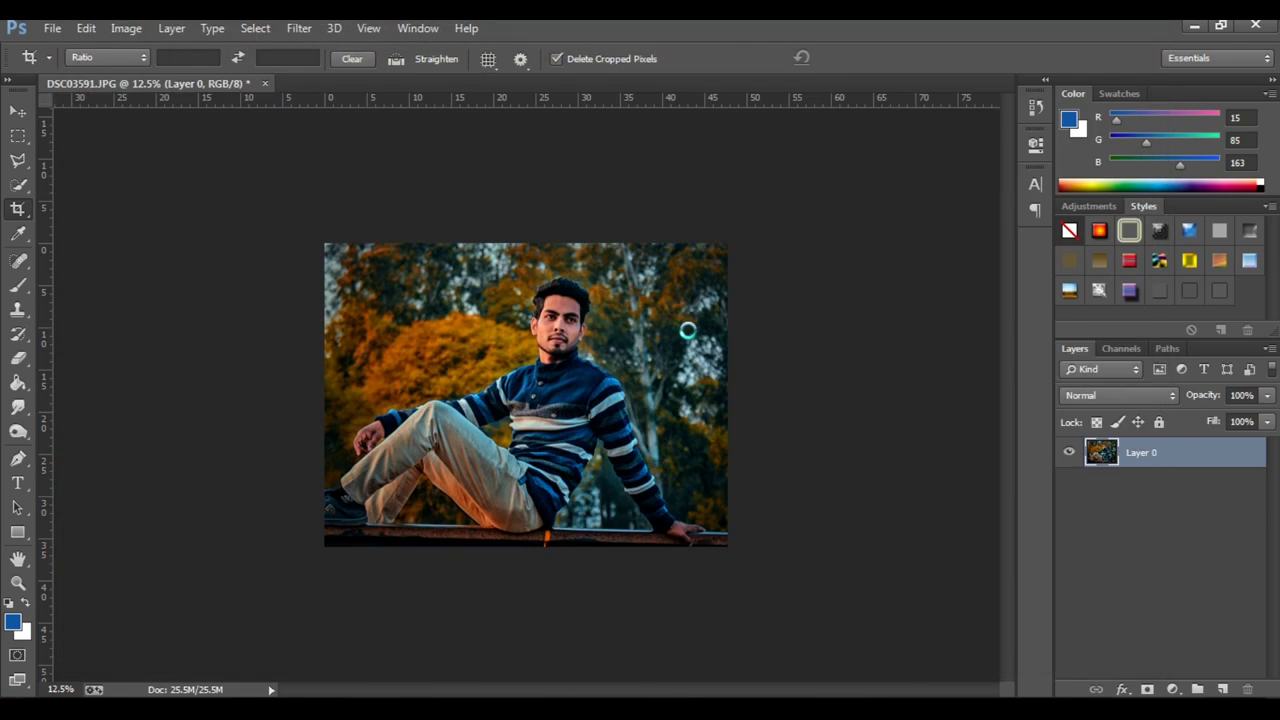
# - Abandon a tighter crop and zoom in on the man's face
pyautogui.moveTo(554, 313); pyautogui.dragTo(548, 292)
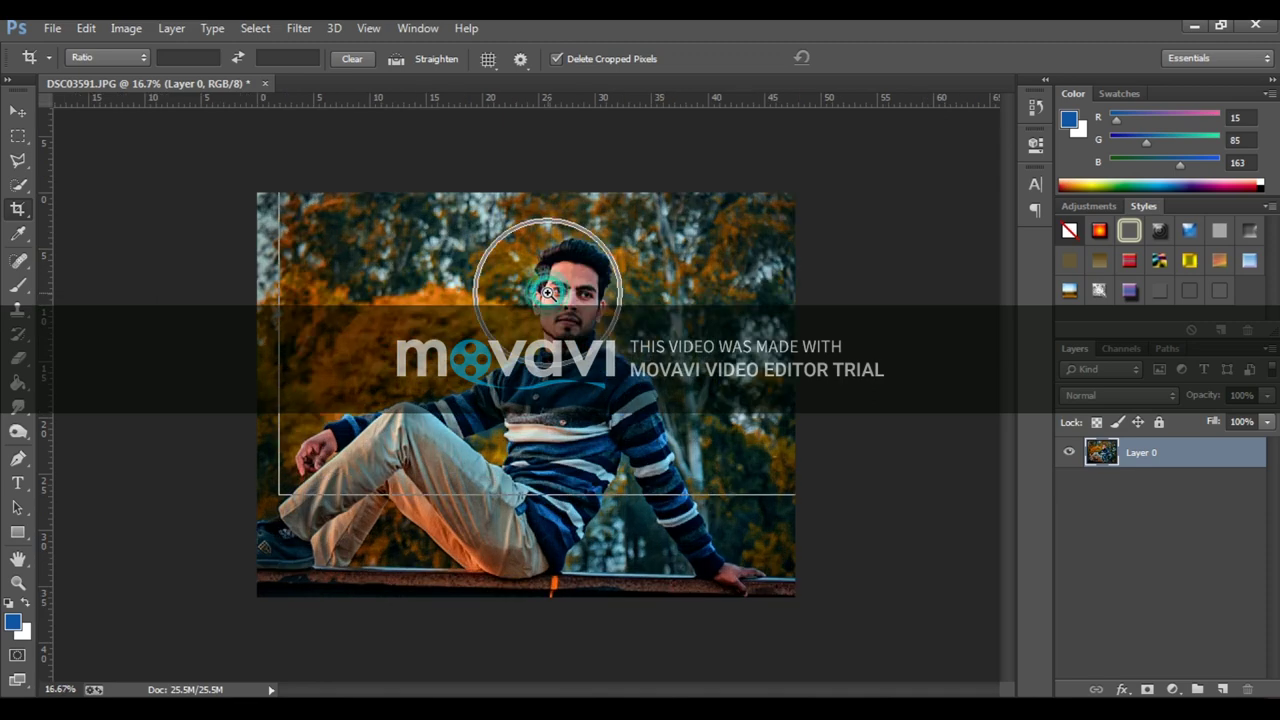
pyautogui.press('Escape')
pyautogui.moveTo(455, 252); pyautogui.dragTo(557, 287)
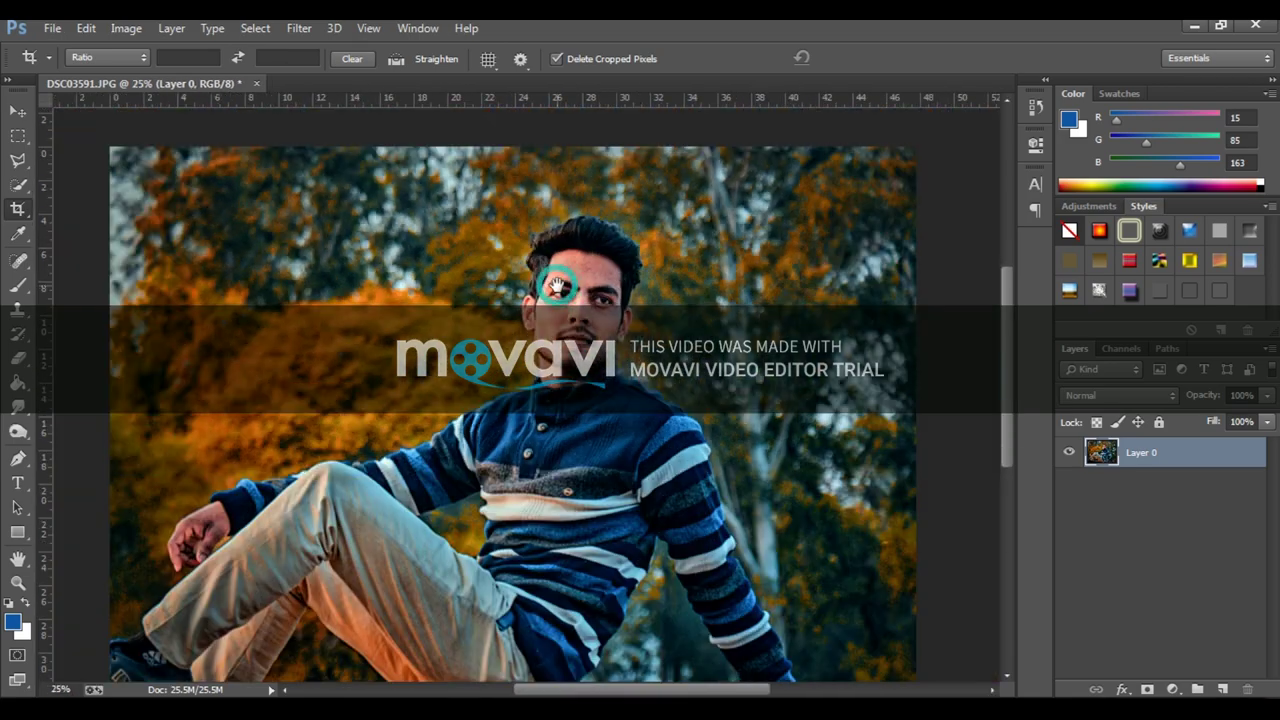
pyautogui.scroll(1, 557, 287)
pyautogui.scroll(1, 557, 287)
# - Spot-heal two forehead blemishes, then zoom back out to the whole photo
pyautogui.click(18, 258)
pyautogui.click(581, 270)
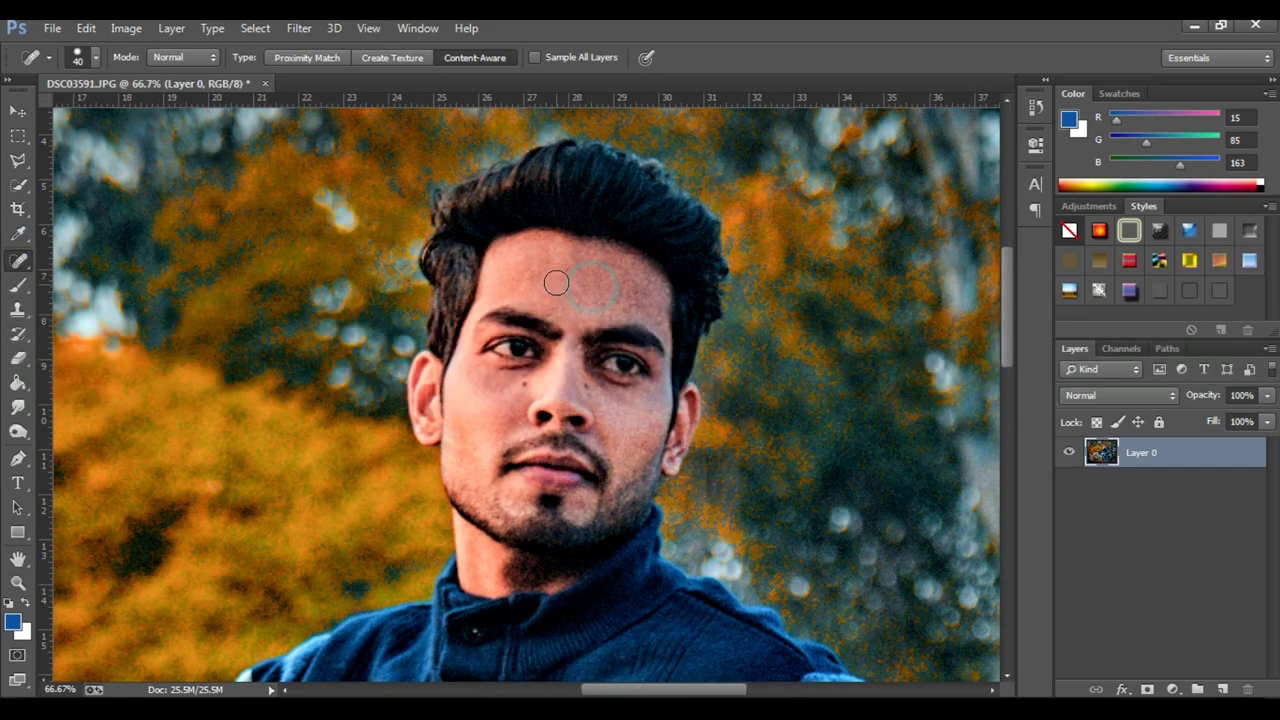
pyautogui.click(571, 268)
pyautogui.keyDown('alt'); pyautogui.click(572, 287); pyautogui.keyUp('alt')
pyautogui.keyDown('alt'); pyautogui.click(591, 302); pyautogui.keyUp('alt')
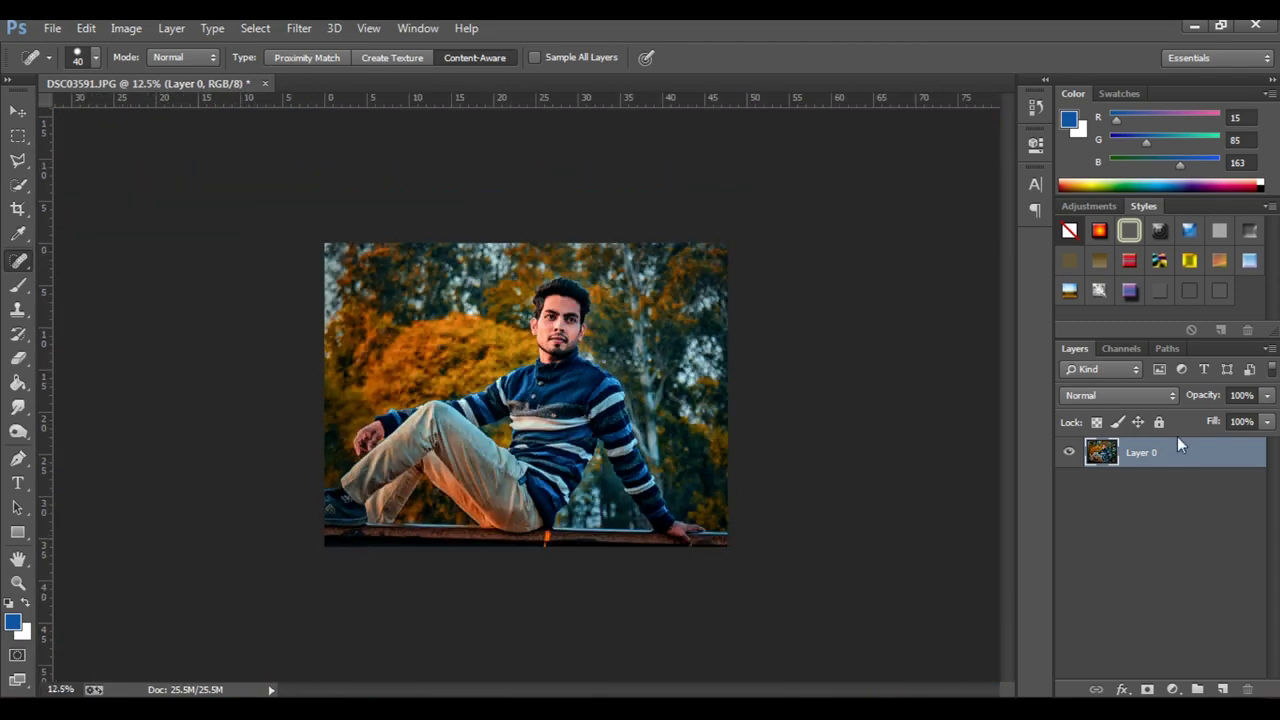